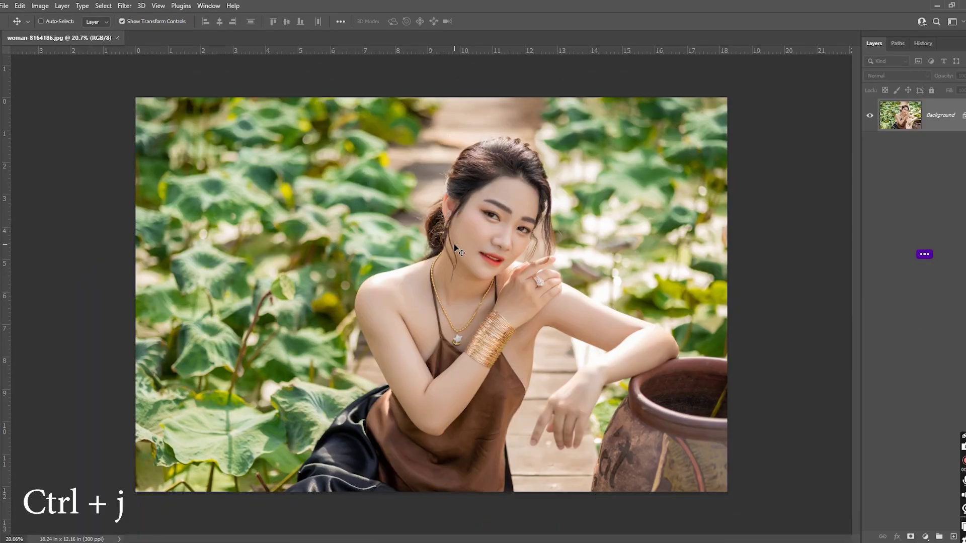
- Duplicate the Background of woman-8164186.jpg onto a new Layer 1 with Ctrl+J
key(ctrl+j)
- Apply a gentle darkening Curves to Layer 1, with points 199→191 and 78→74
key(ctrl)
key(ctrl+m)
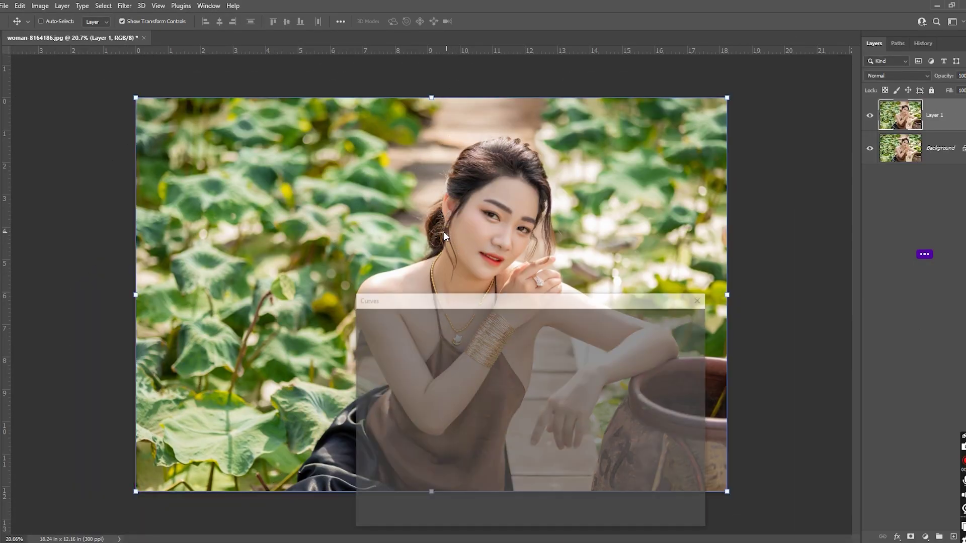
drag(563, 306, 758, 265)
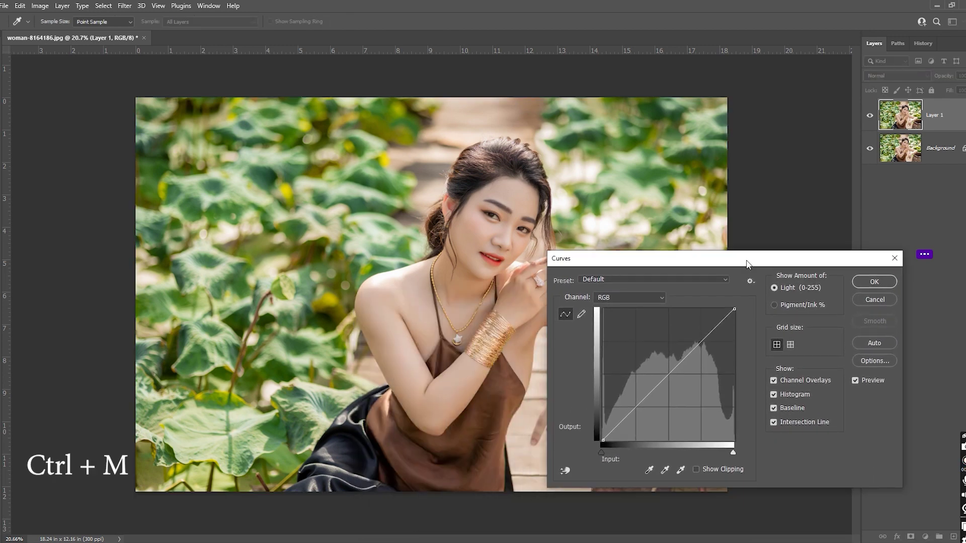
click(705, 342)
drag(704, 342, 705, 343)
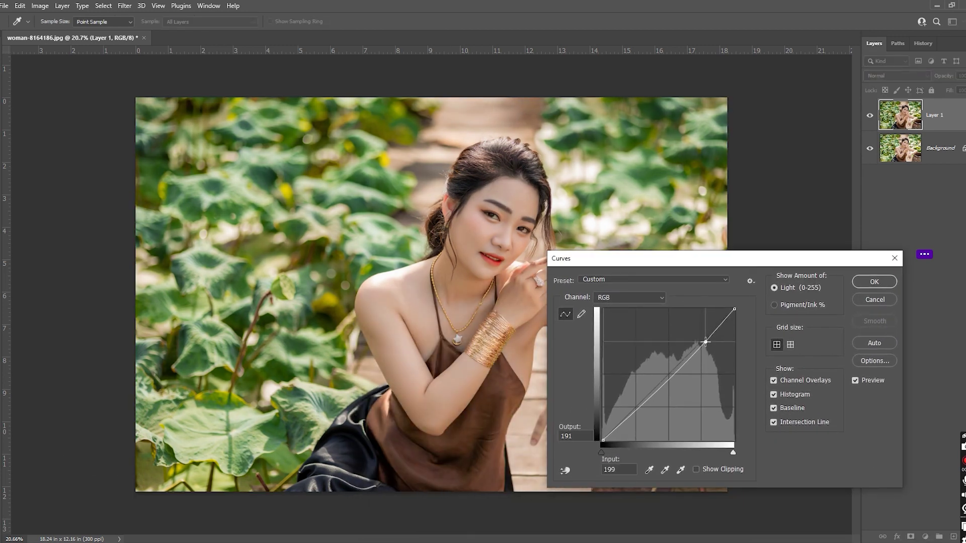
click(643, 401)
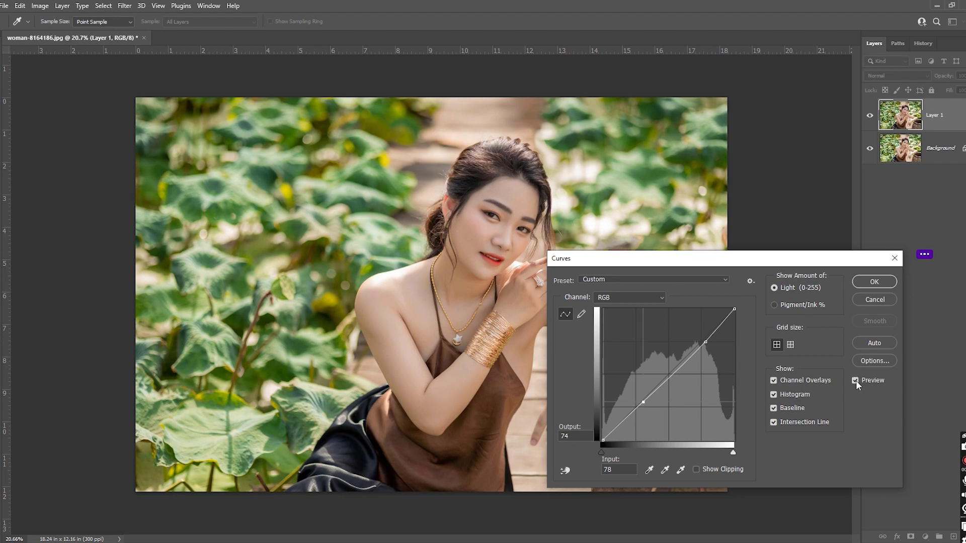
click(872, 286)
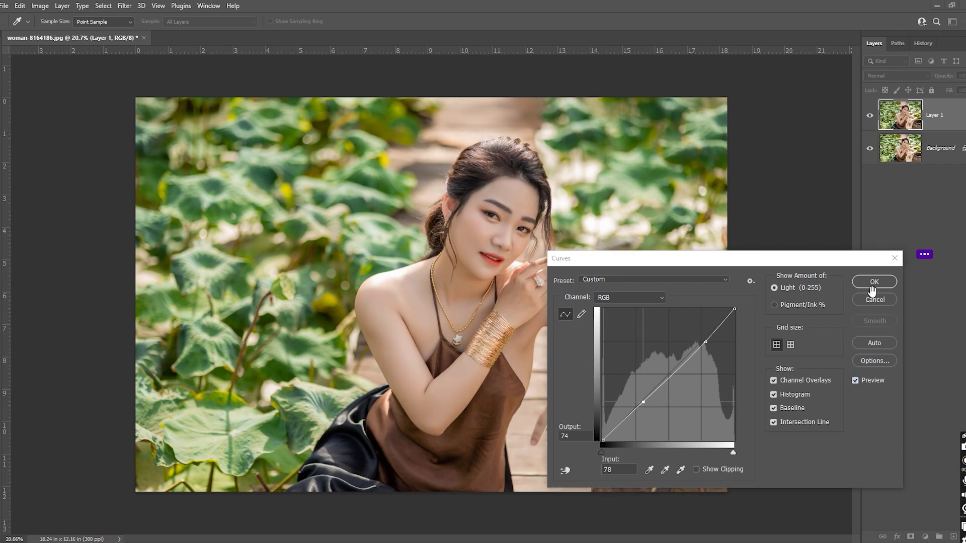
drag(823, 264, 710, 245)
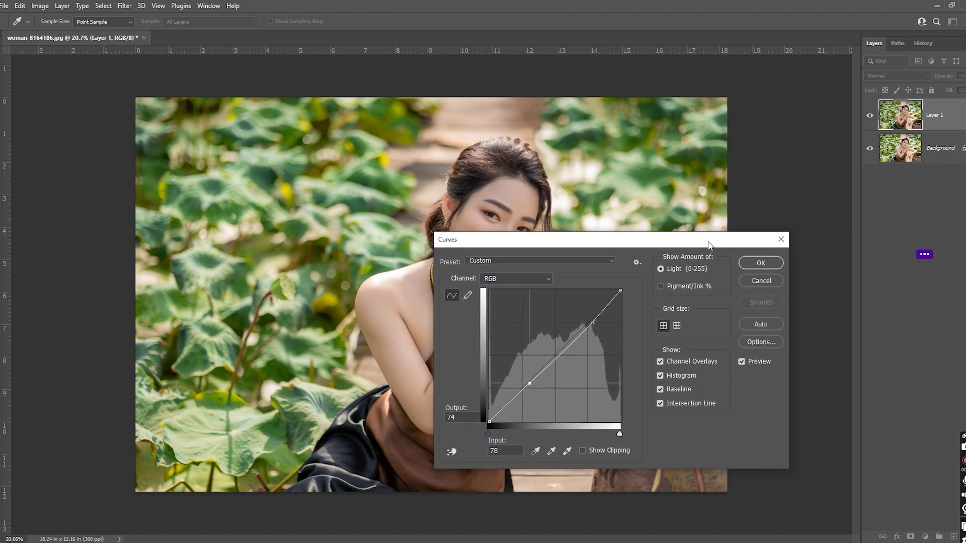
click(761, 262)
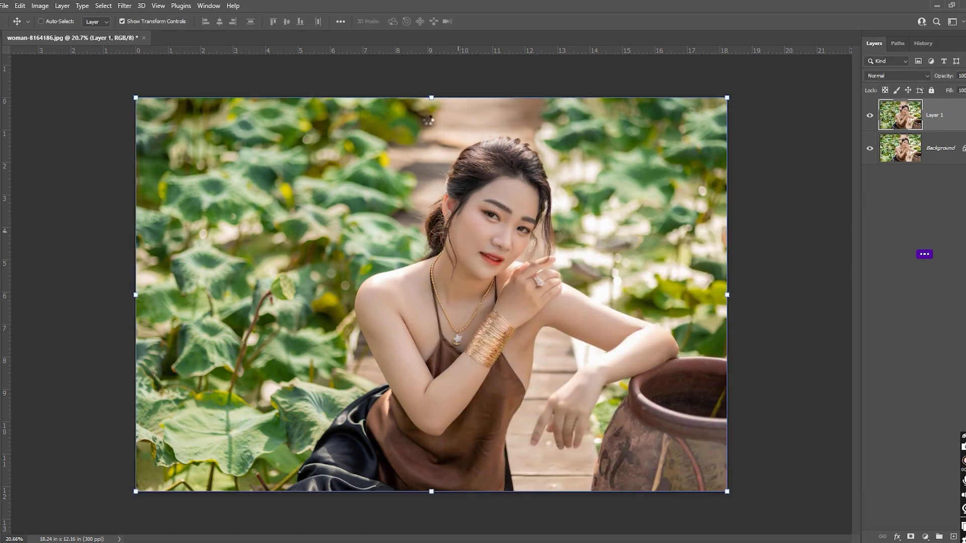
key(ctrl+shift+a)
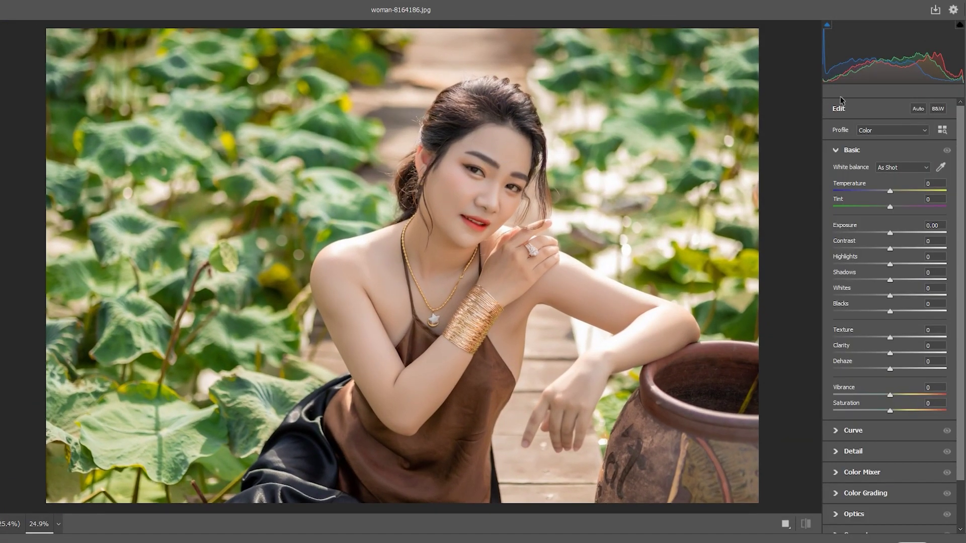
- In Basic, set Temperature +4, Contrast +13, Highlights -12, Whites -30 and Blacks -9
click(864, 131)
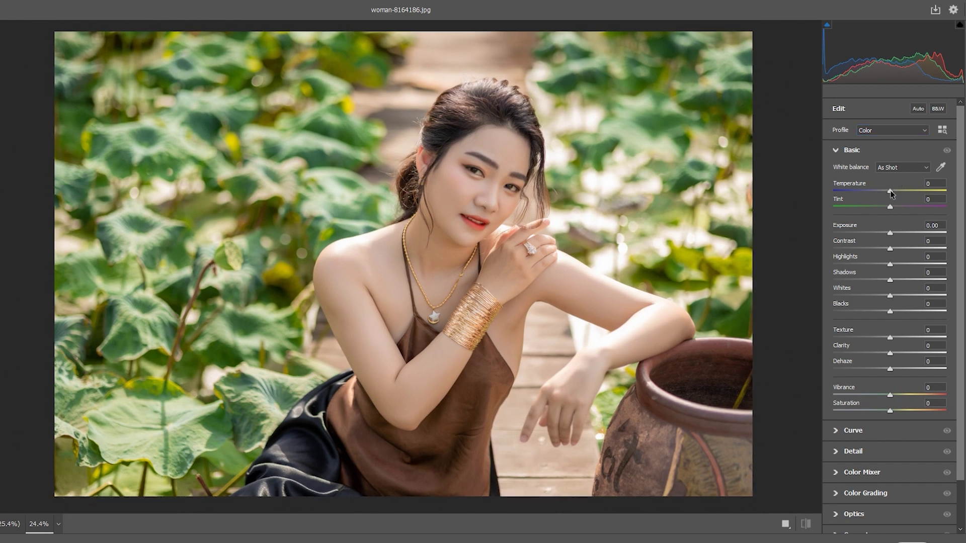
drag(890, 190, 892, 191)
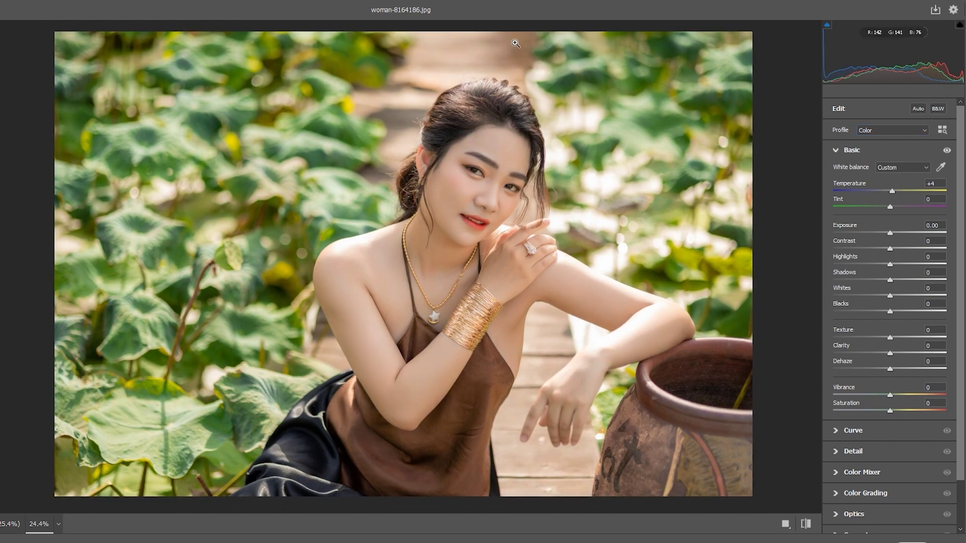
drag(890, 234, 889, 236)
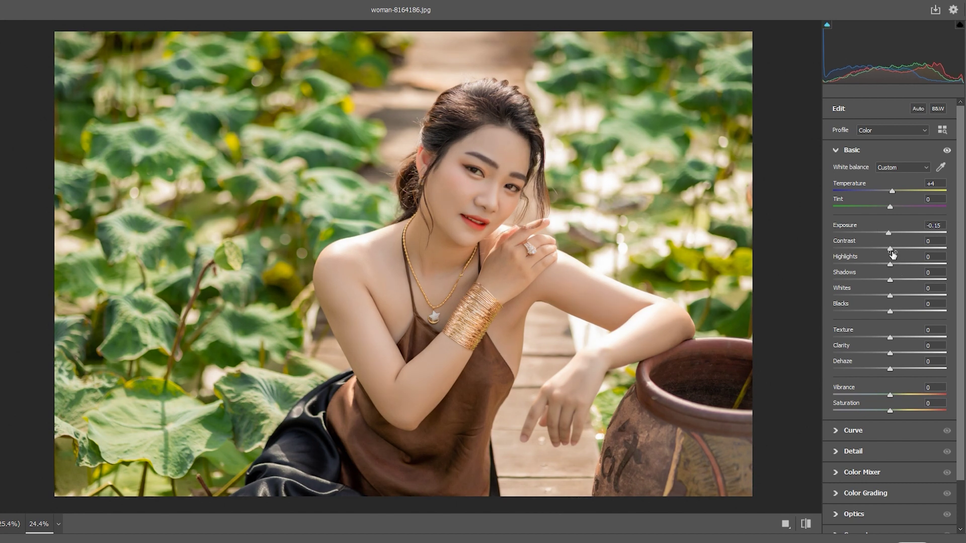
drag(890, 248, 899, 249)
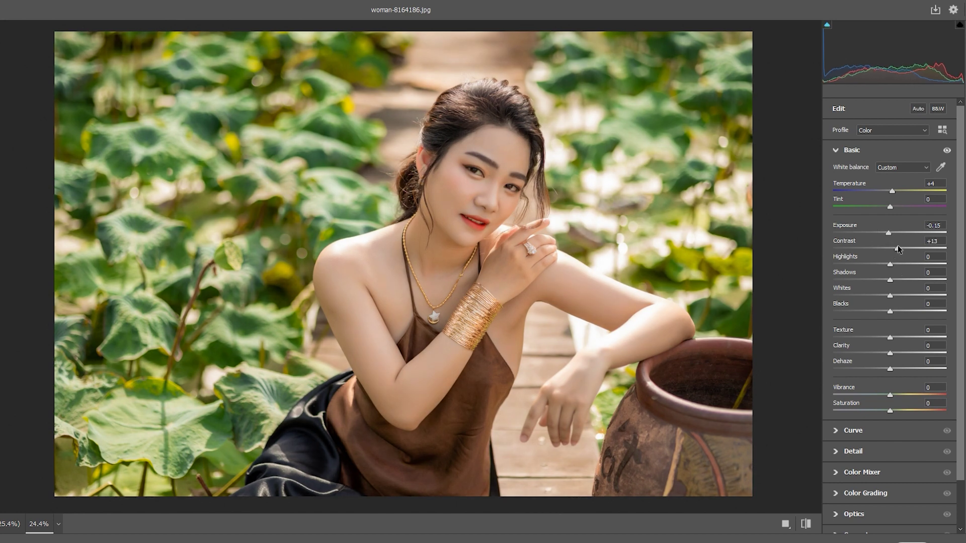
drag(890, 264, 891, 233)
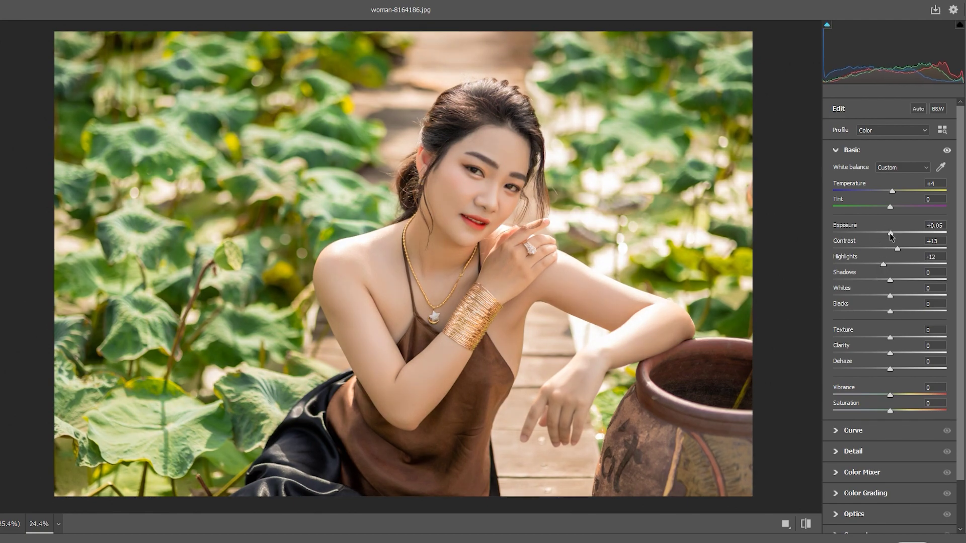
drag(878, 297, 884, 313)
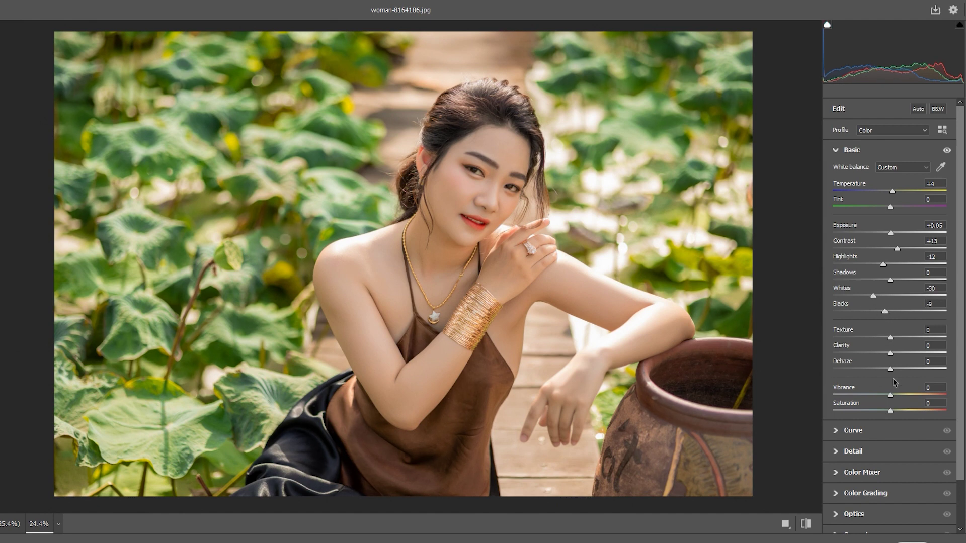
- Add Texture +17, Clarity +12 and Saturation +7 in the Basic panel
drag(890, 354, 900, 337)
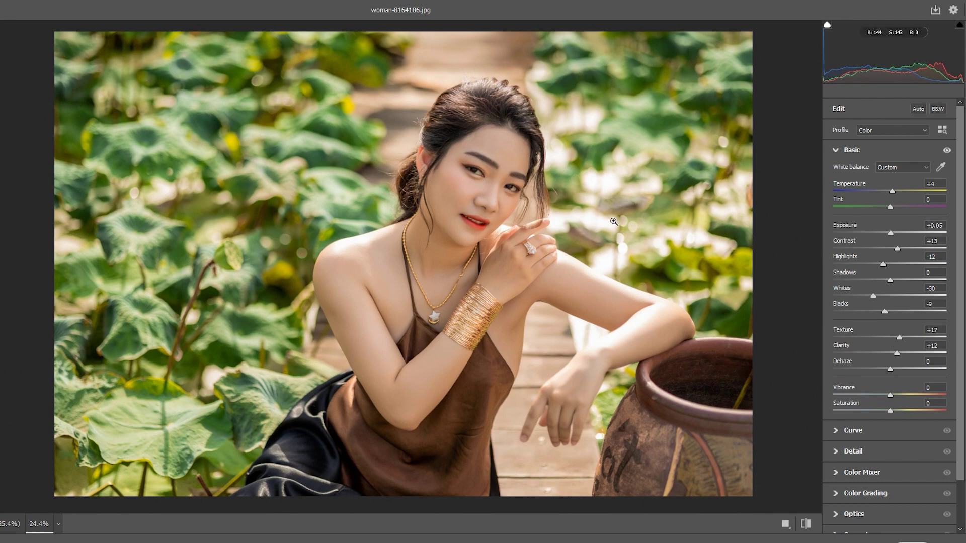
scroll(527, 178, up, 5)
scroll(584, 199, down, 5)
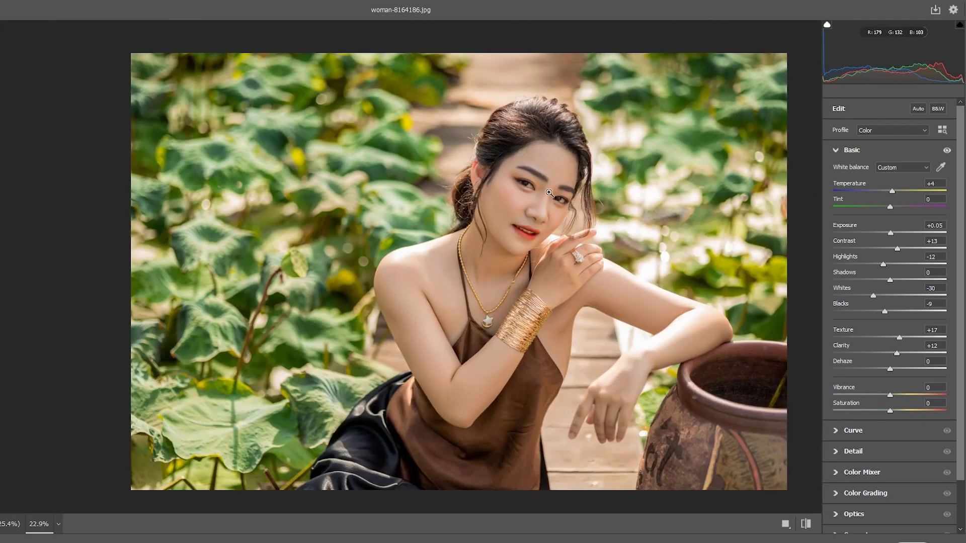
drag(891, 411, 896, 411)
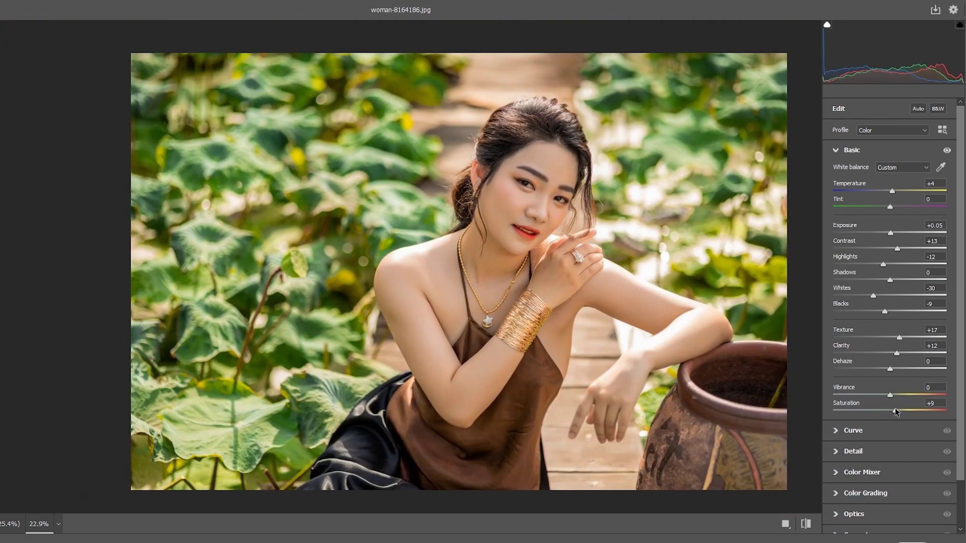
click(839, 432)
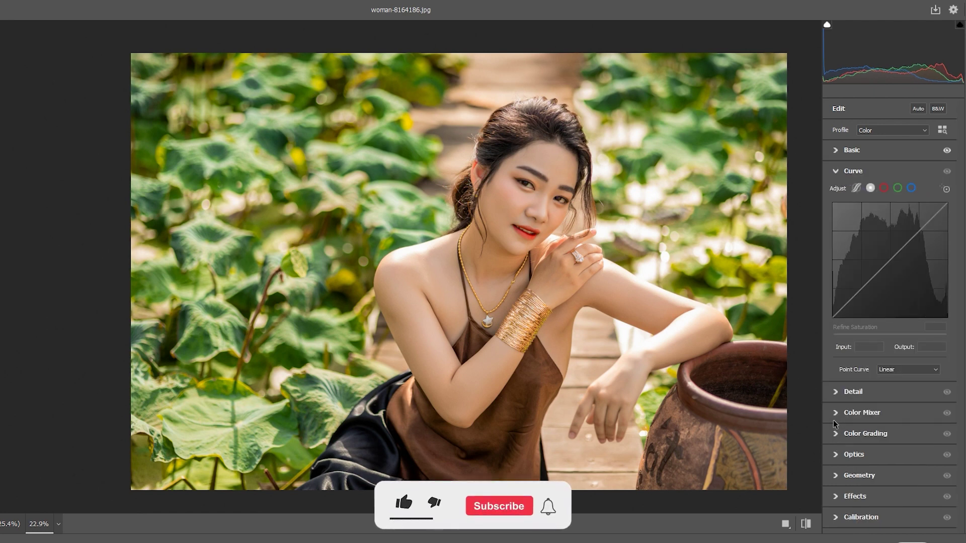
- In the HSL Color Mixer, shift the Greens and Aquas hues, Greens toward -32
click(862, 413)
click(838, 245)
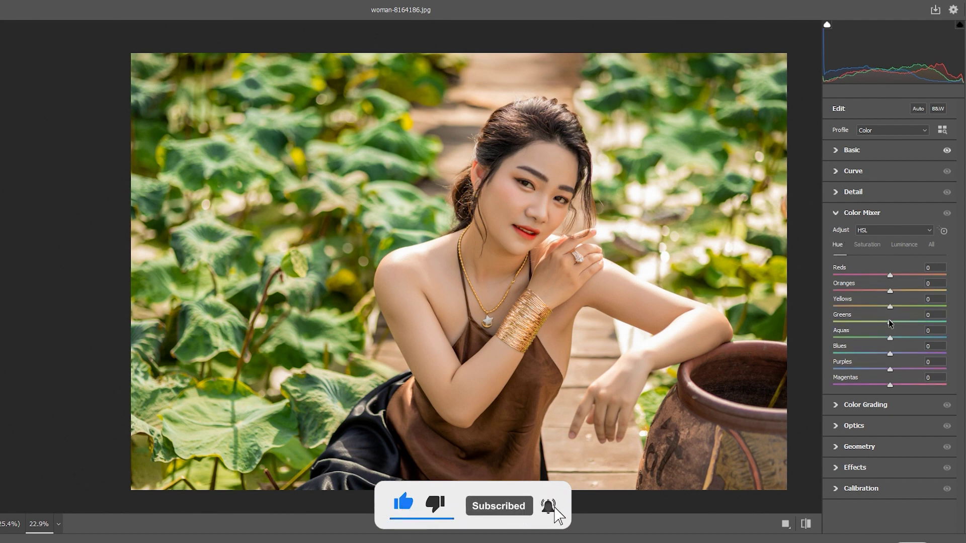
mouse_move(890, 322)
mouse_down()
mouse_move(845, 322)
mouse_move(903, 306)
mouse_up()
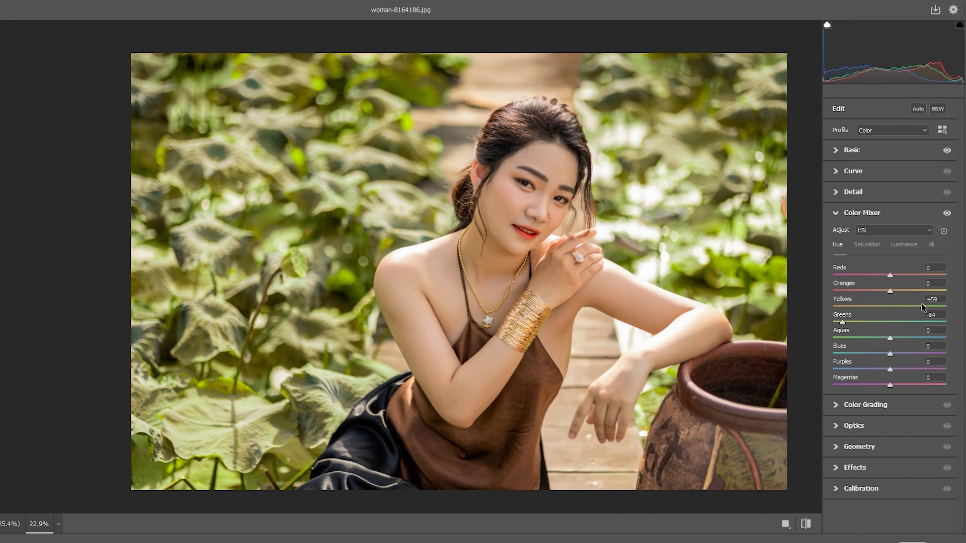
drag(842, 322, 872, 321)
drag(890, 338, 831, 338)
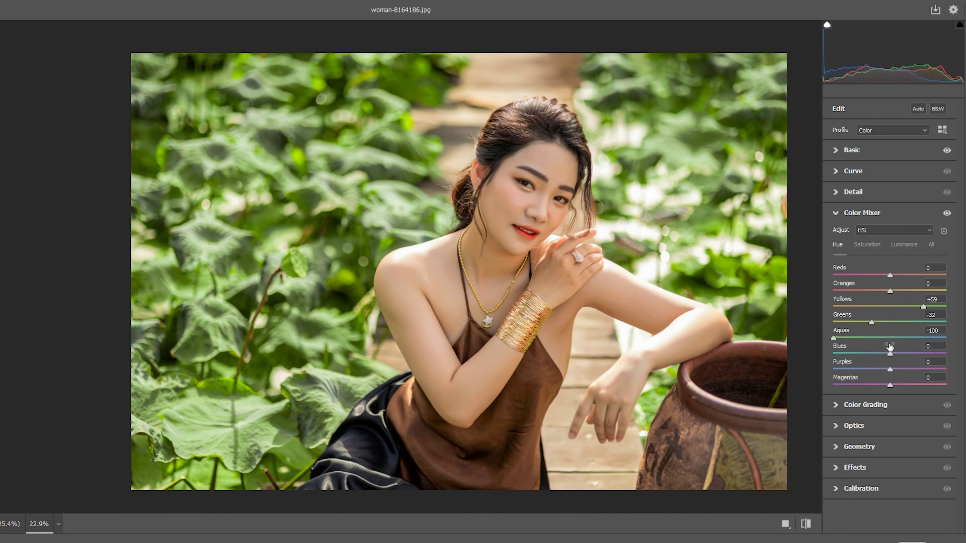
- Lower the HSL saturation of Aquas, Greens and Yellows to mute the foliage
click(868, 245)
drag(890, 338, 848, 336)
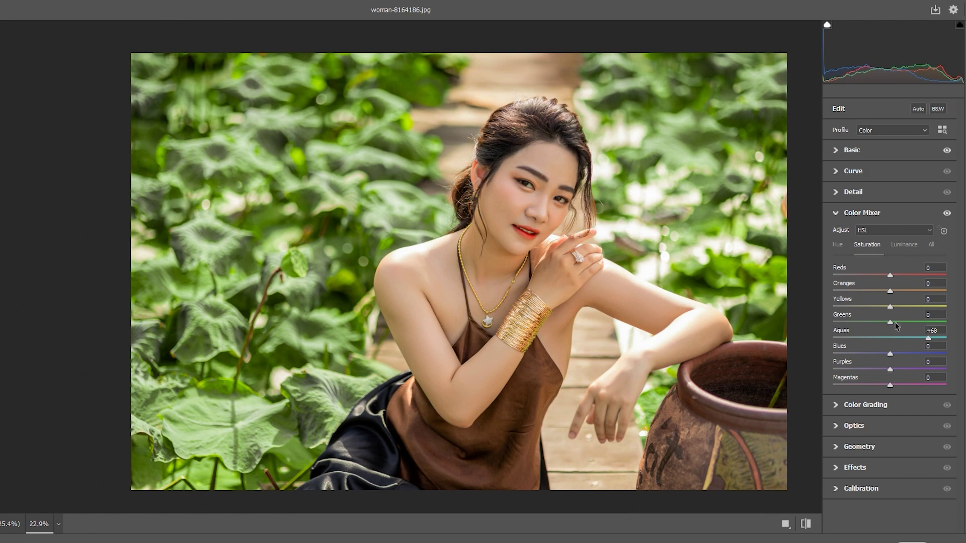
mouse_move(886, 322)
mouse_down()
mouse_move(852, 322)
mouse_move(852, 308)
mouse_move(835, 308)
mouse_move(884, 306)
mouse_move(868, 322)
mouse_up()
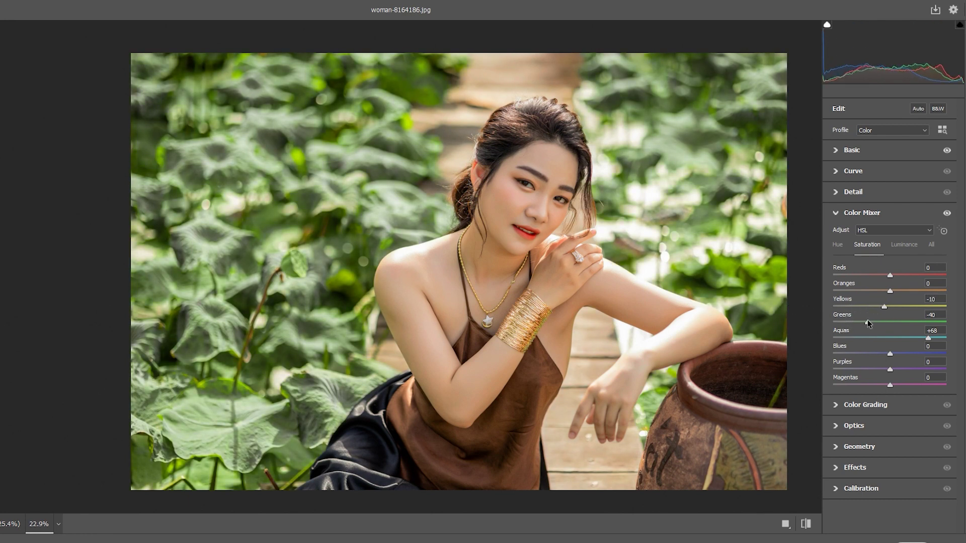
drag(890, 354, 843, 345)
- In Color mode, set Greens Saturation to -43 and Luminance to -25
click(874, 233)
click(876, 249)
drag(867, 289, 866, 289)
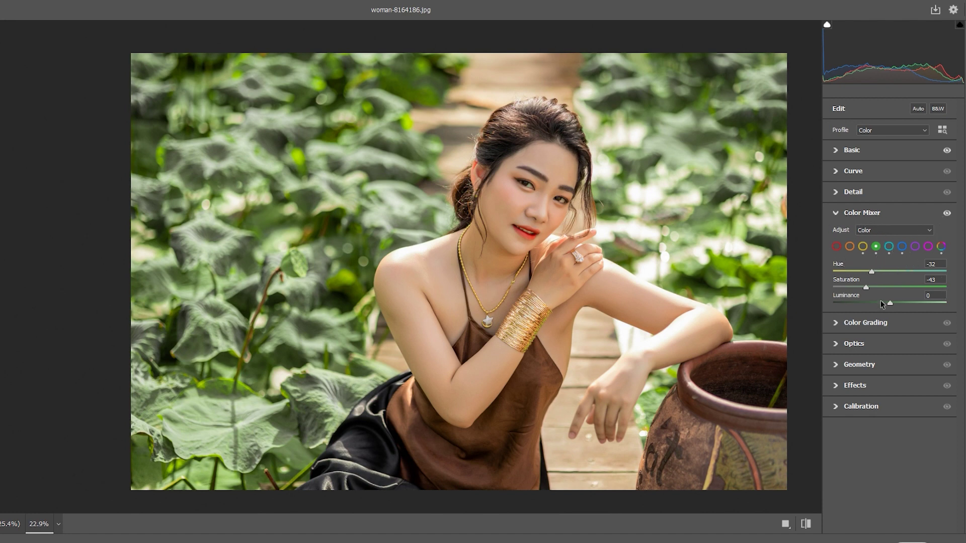
drag(888, 302, 876, 302)
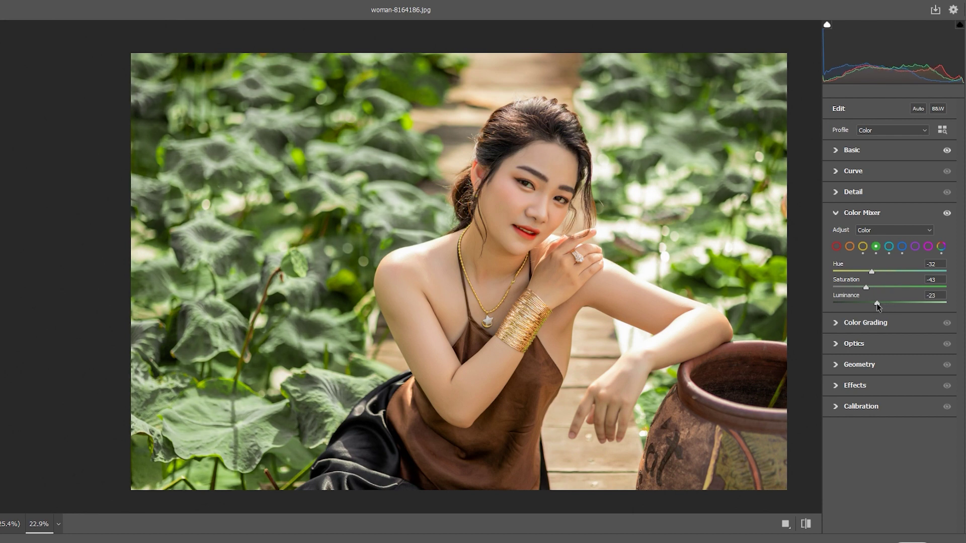
click(839, 324)
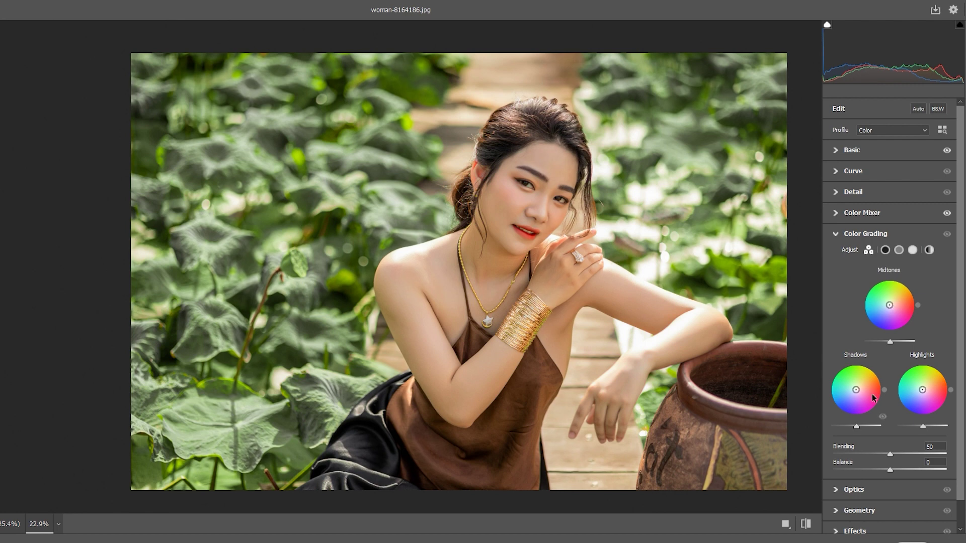
- Tint the shadows slightly green and the midtones warm yellow-orange (Hue 48, Saturation 13)
click(885, 251)
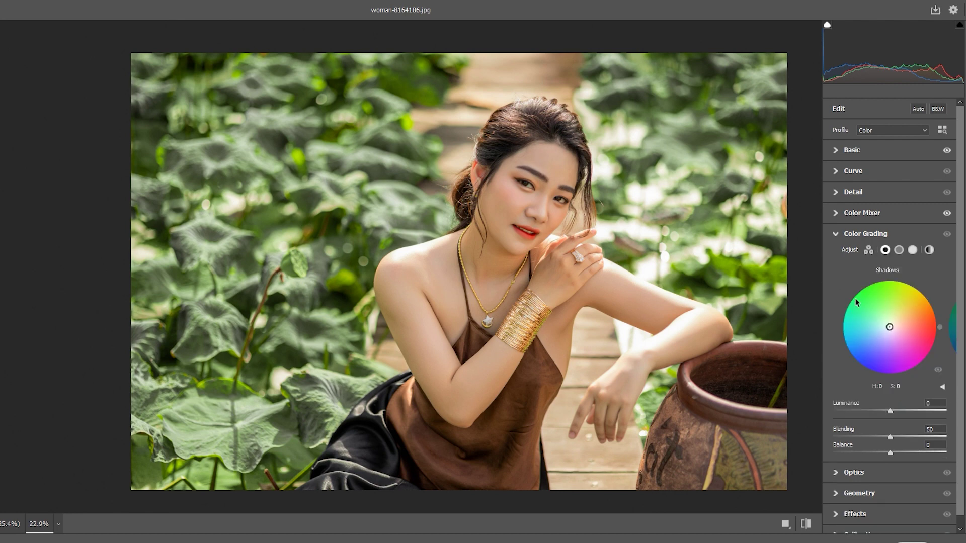
drag(890, 330, 884, 322)
drag(884, 322, 877, 327)
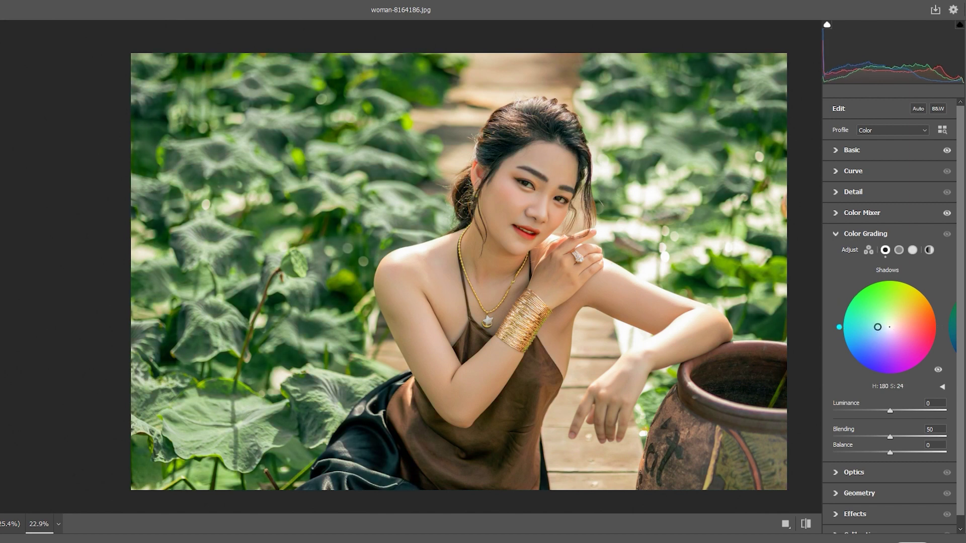
click(899, 250)
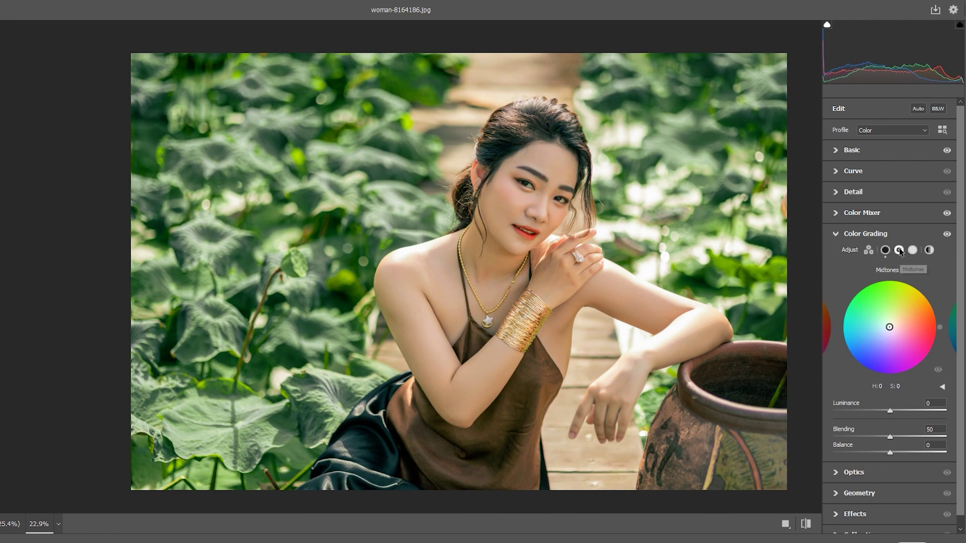
drag(890, 328, 899, 316)
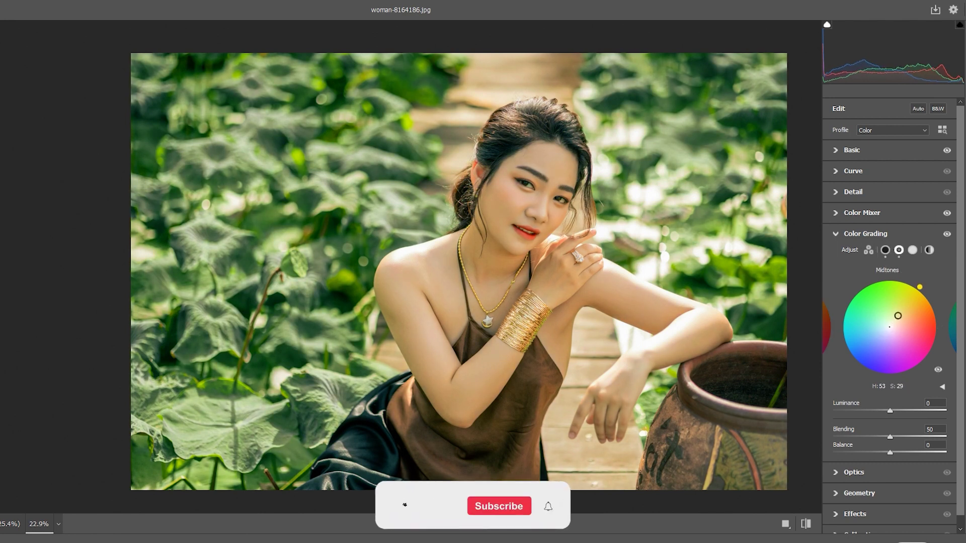
drag(899, 316, 894, 322)
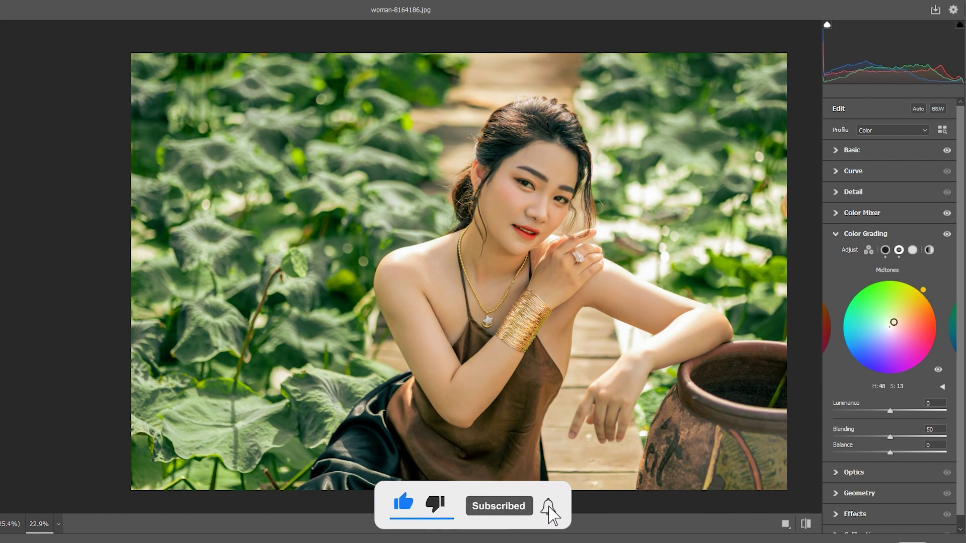
- Tint the highlights cyan-green at Hue 163, Saturation 14
click(912, 250)
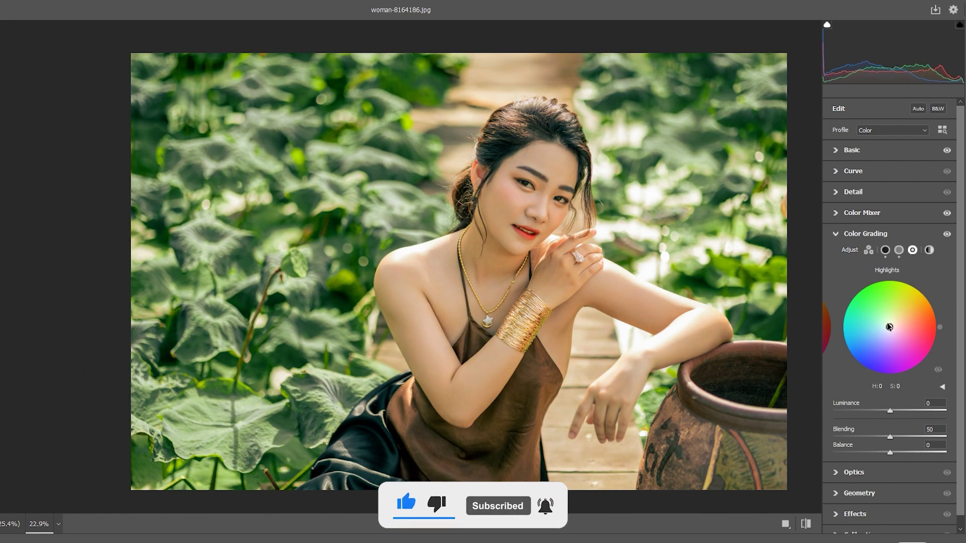
drag(891, 328, 886, 324)
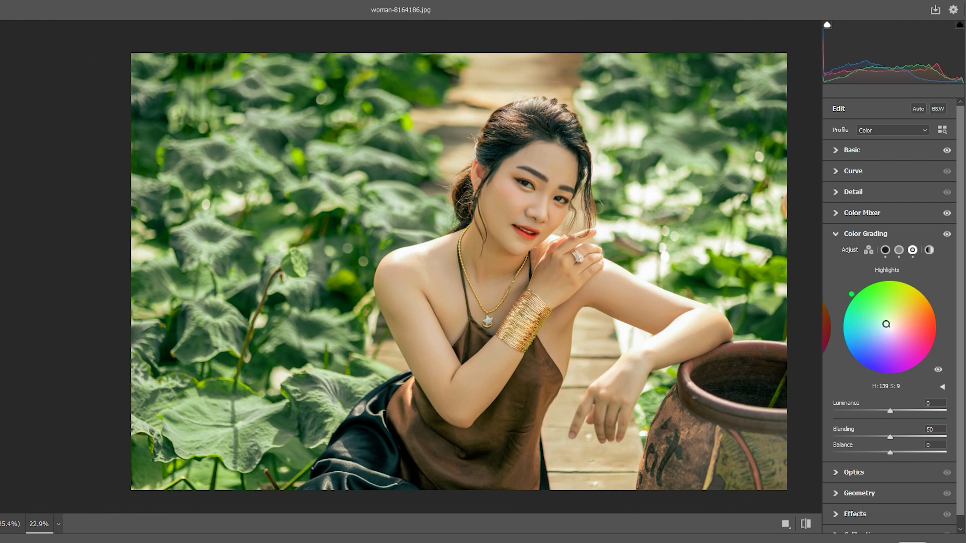
drag(885, 324, 884, 322)
drag(883, 322, 882, 324)
- Add a faint warm global tint (Hue 40, Saturation 8) and set Balance to -44
click(929, 250)
drag(889, 328, 892, 324)
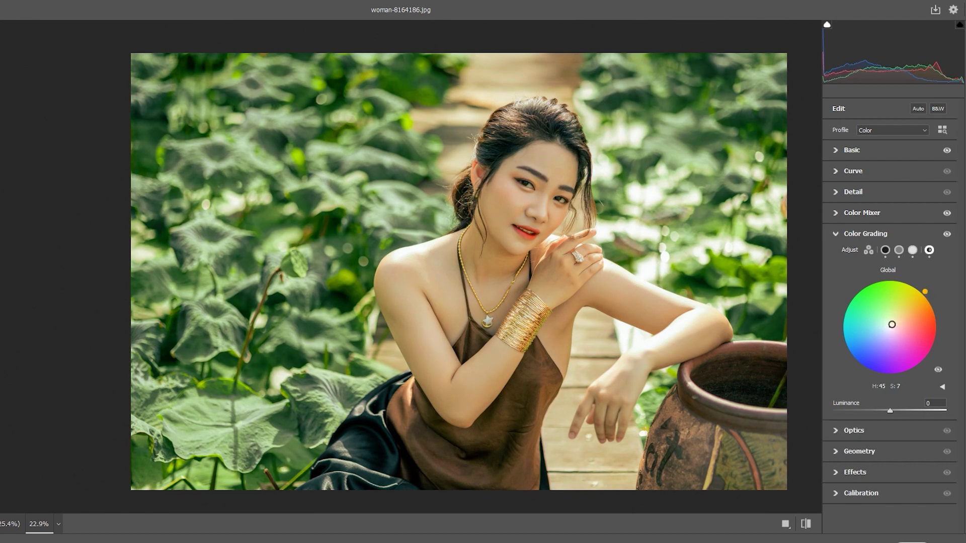
drag(892, 325, 893, 325)
click(912, 250)
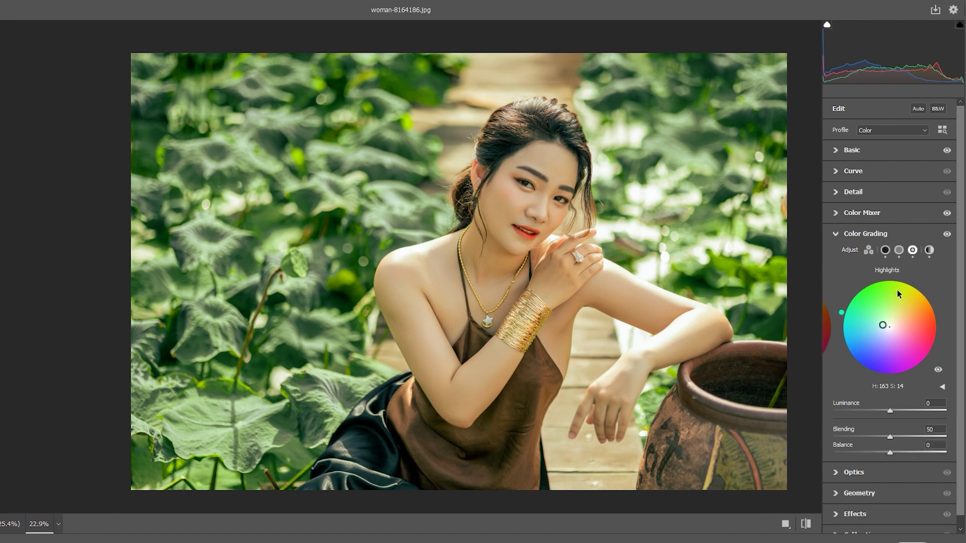
mouse_move(889, 452)
mouse_down()
mouse_move(881, 452)
mouse_move(916, 428)
mouse_up()
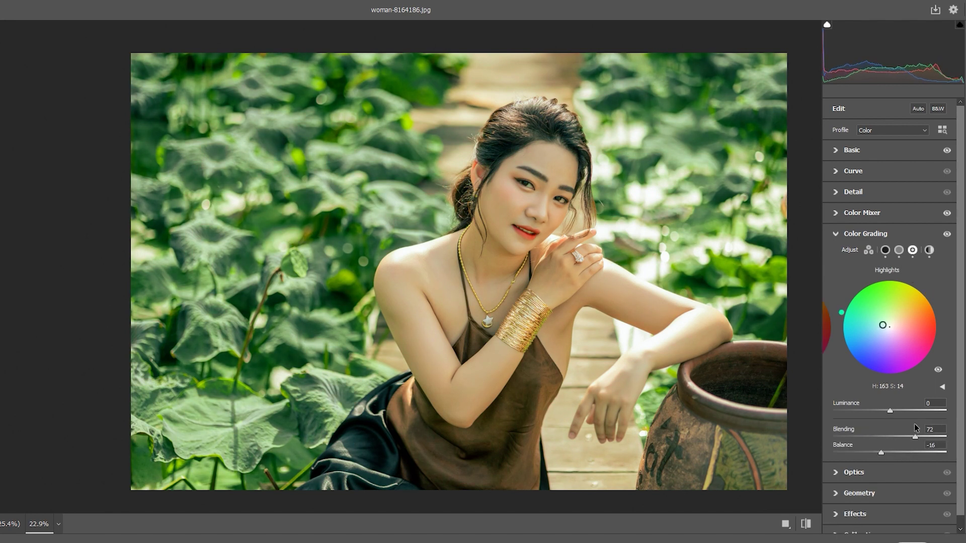
click(885, 250)
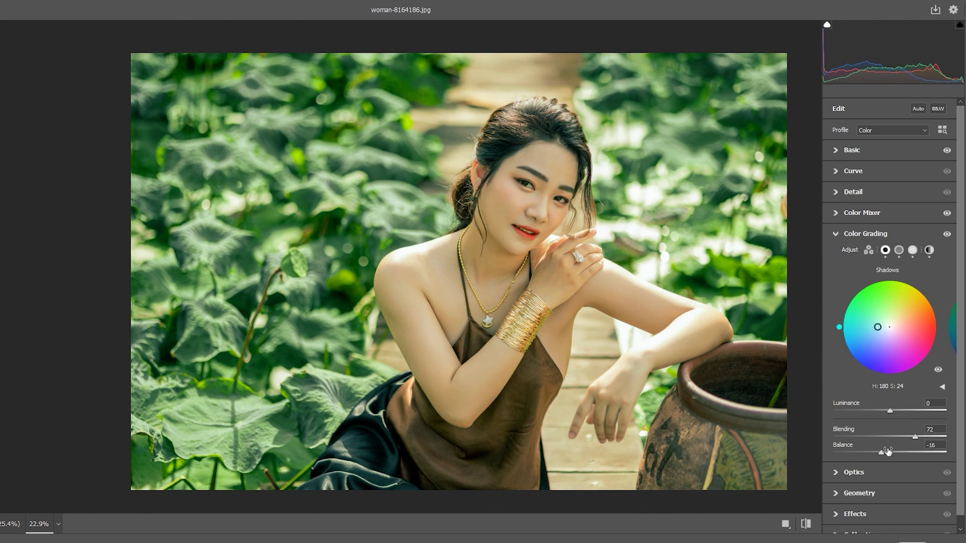
drag(881, 453, 866, 455)
- Lower the Color Grading Blending to 45 and raise global Luminance to +16
drag(915, 436, 899, 437)
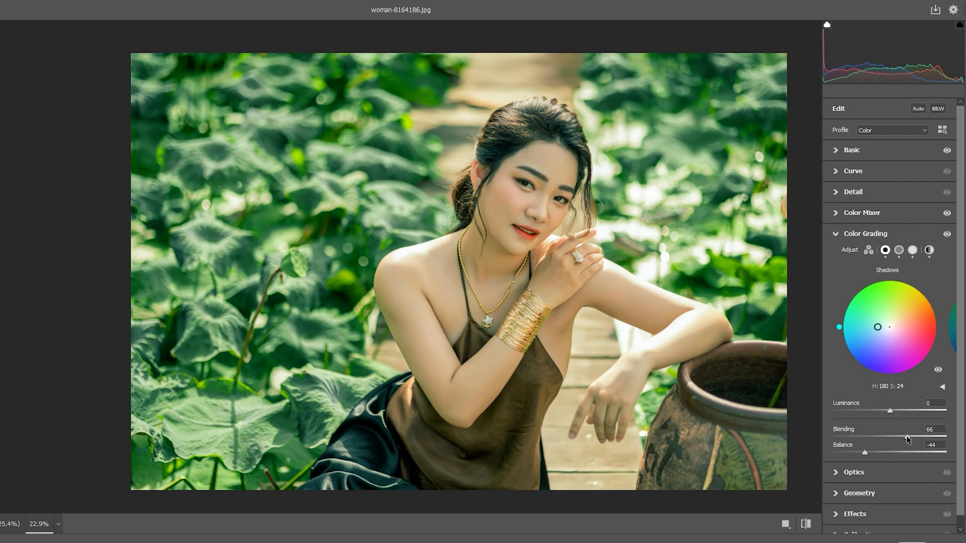
click(929, 250)
drag(889, 410, 887, 413)
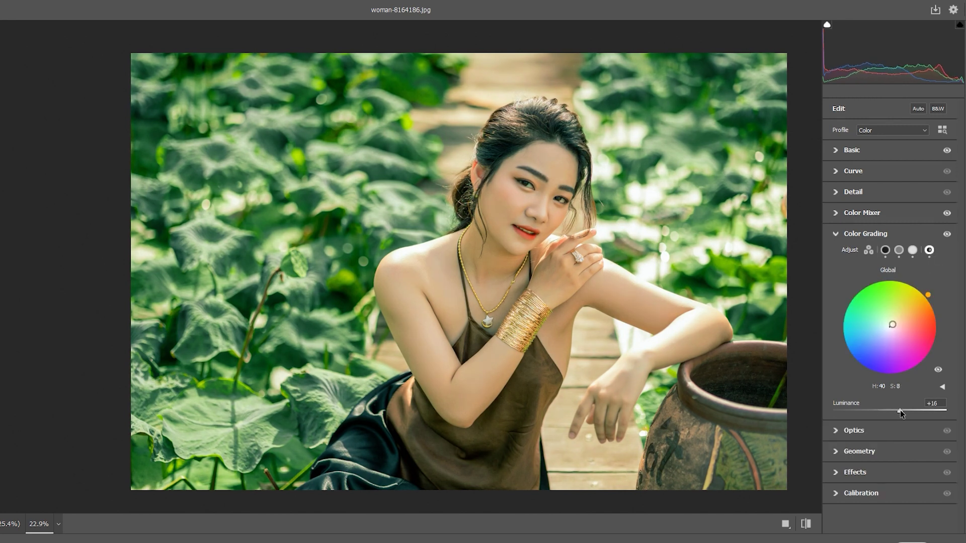
click(913, 250)
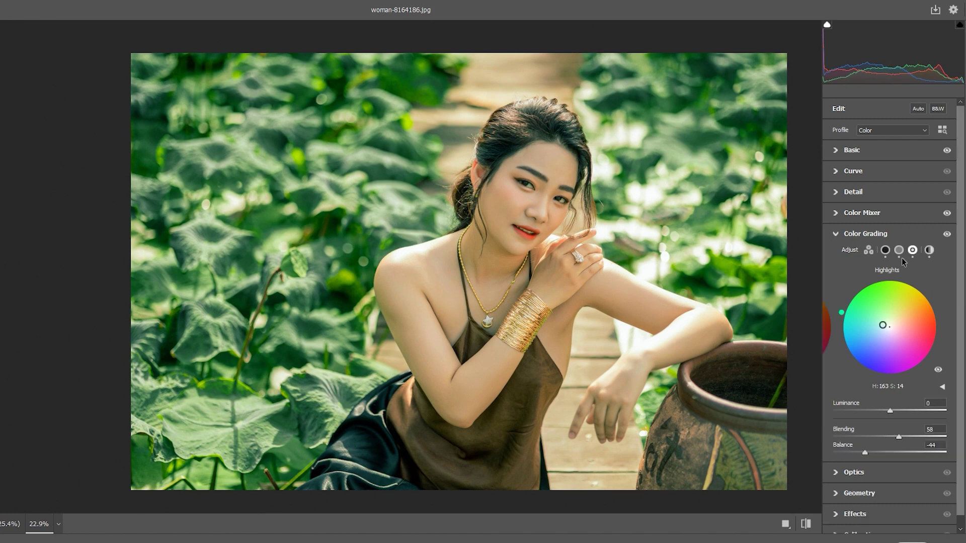
drag(899, 440, 893, 441)
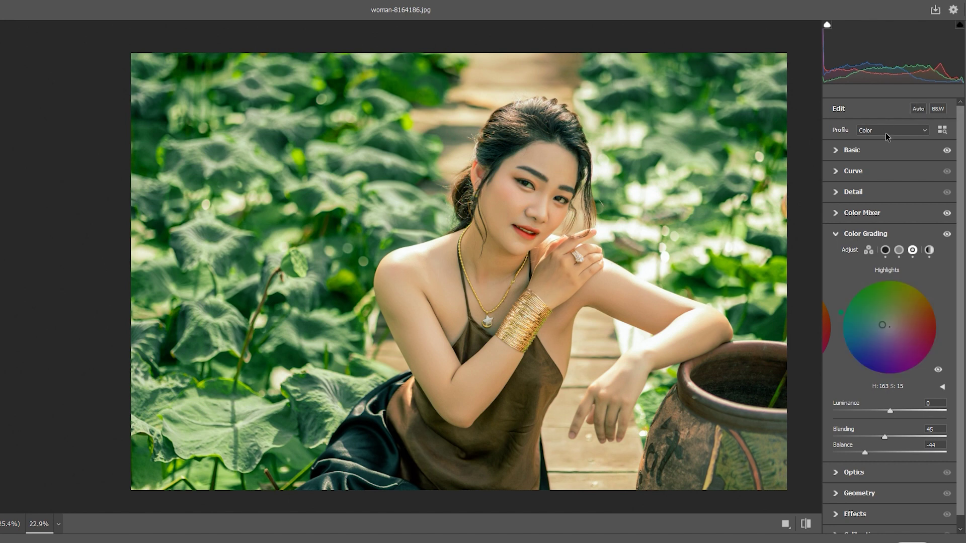
click(851, 150)
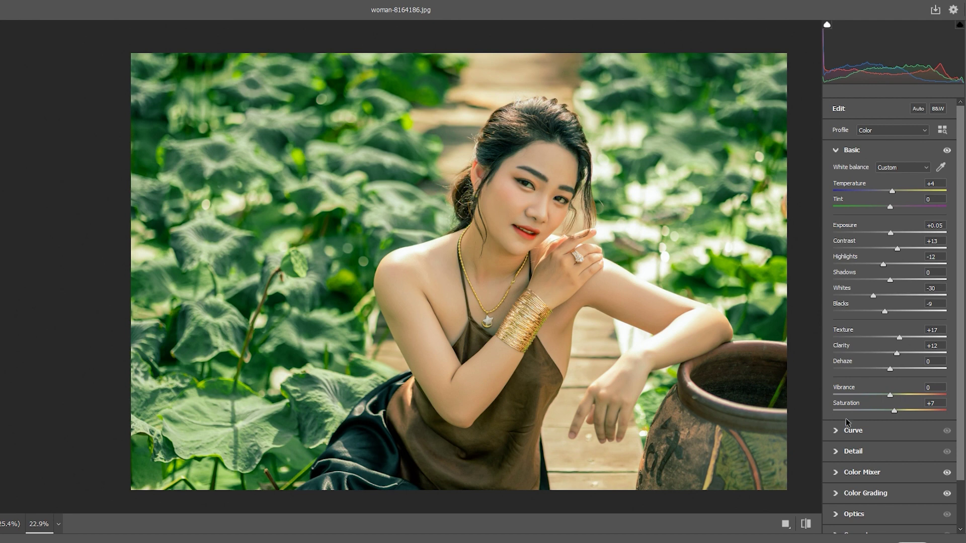
- Lower the green channel's shadows on the tone curve with a point at 63→62
click(838, 432)
click(898, 188)
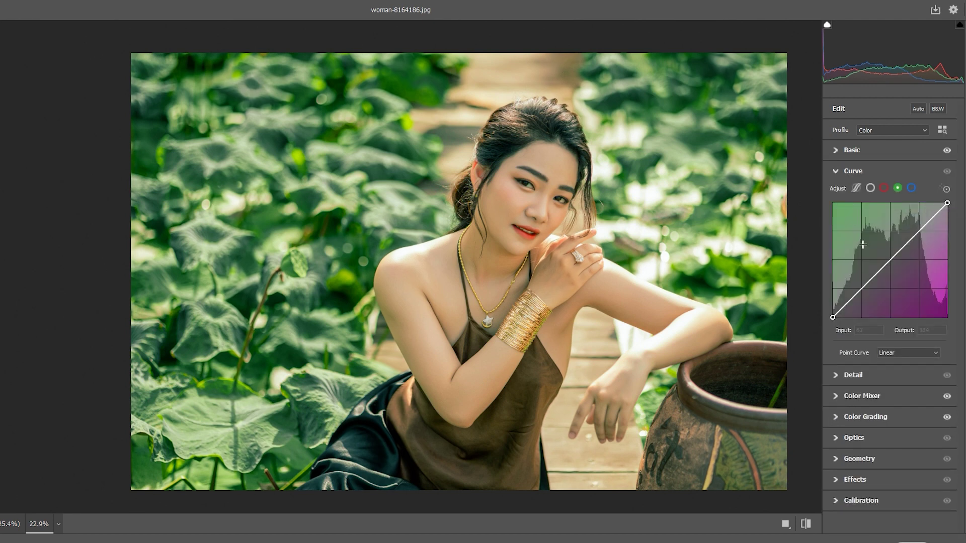
drag(862, 288, 861, 289)
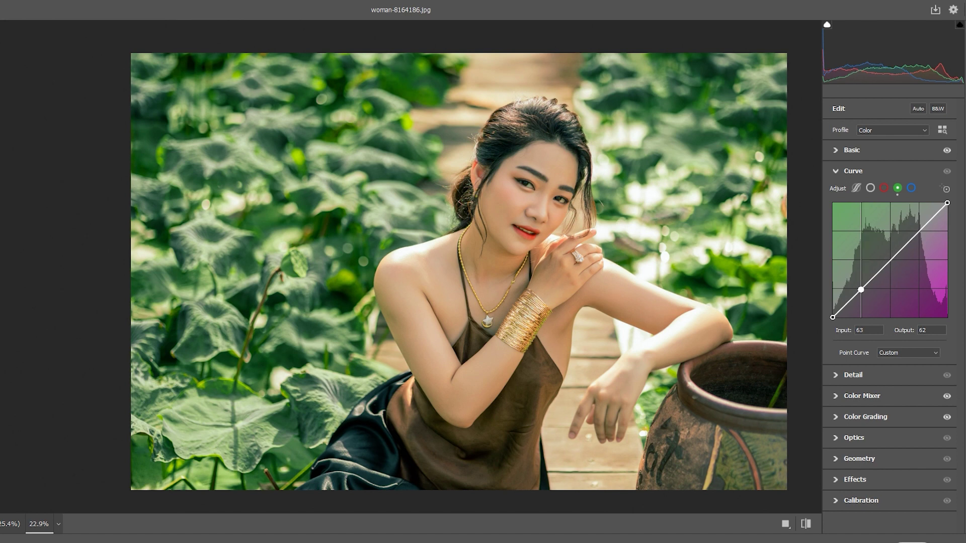
key(shift+w)
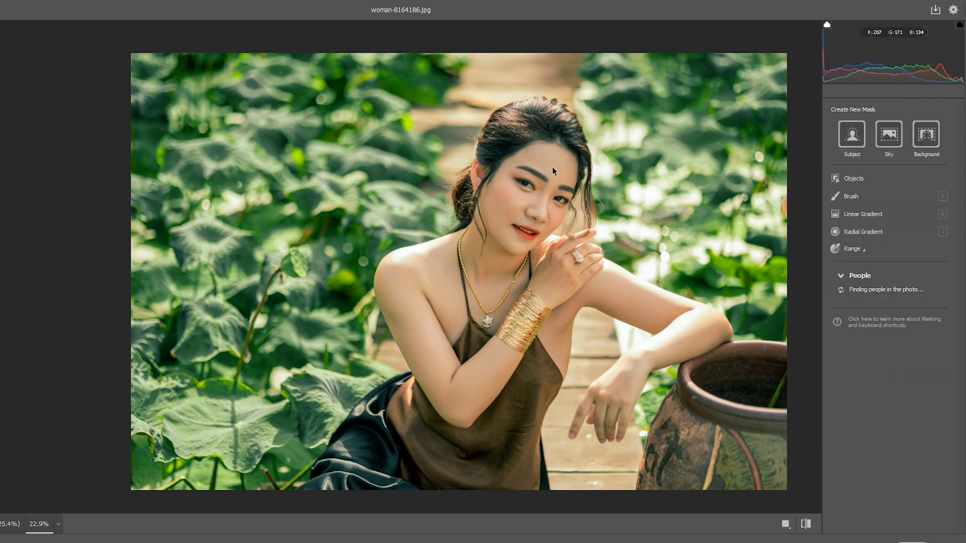
- Mask the background and set Exposure about -0.50, Temperature -7, Tint -32, Saturation -16
click(920, 141)
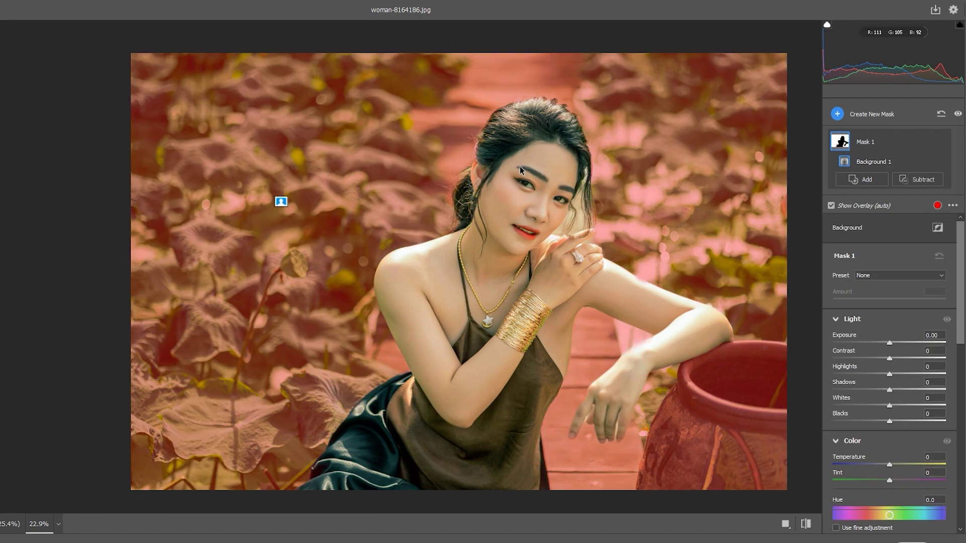
drag(890, 344, 882, 345)
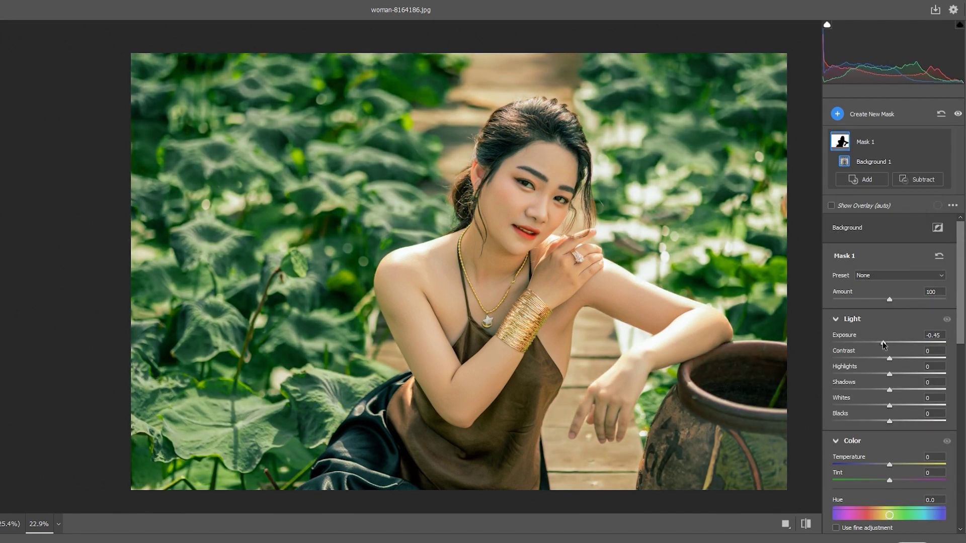
scroll(887, 325, down, 2)
drag(888, 402, 886, 402)
drag(889, 419, 871, 418)
scroll(882, 385, down, 5)
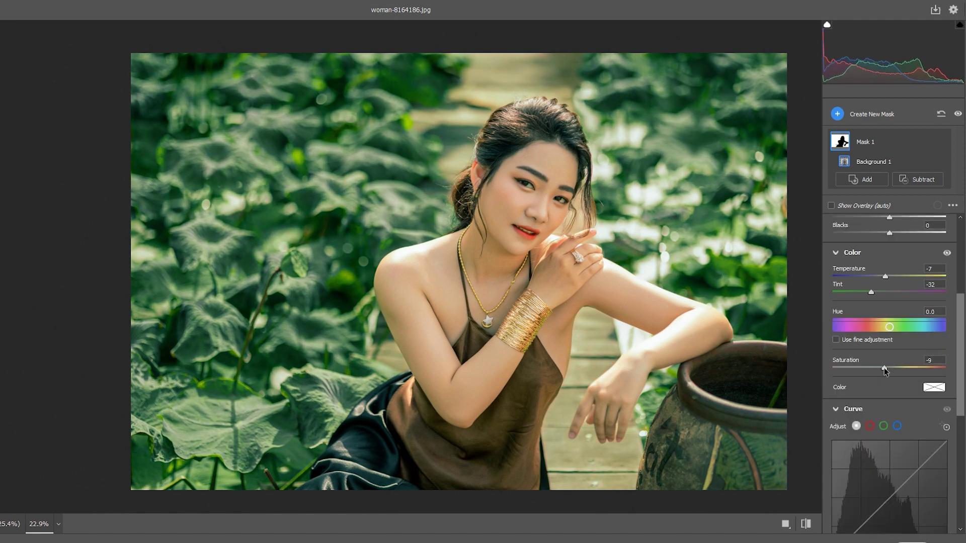
drag(889, 368, 881, 368)
scroll(880, 333, down, 3)
scroll(880, 334, down, 9)
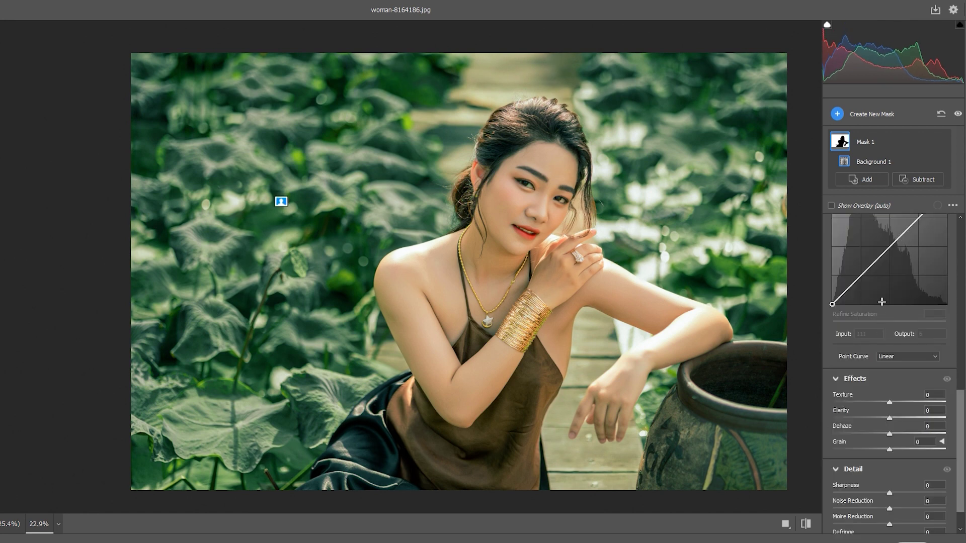
- Give the background mask a 182→177 curve point, Noise Reduction +32 and Moire Reduction +31
scroll(883, 304, up, 3)
click(914, 287)
drag(914, 288, 914, 288)
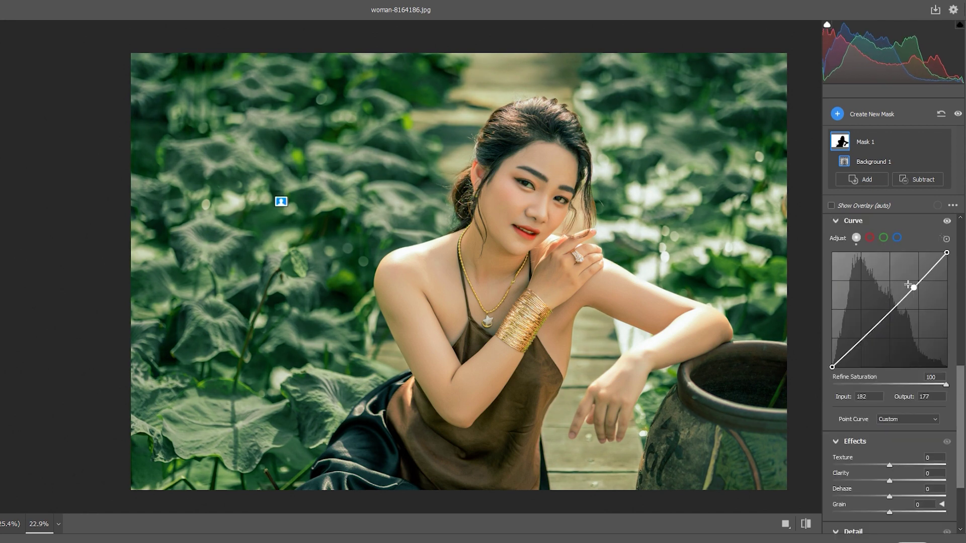
scroll(905, 378, down, 5)
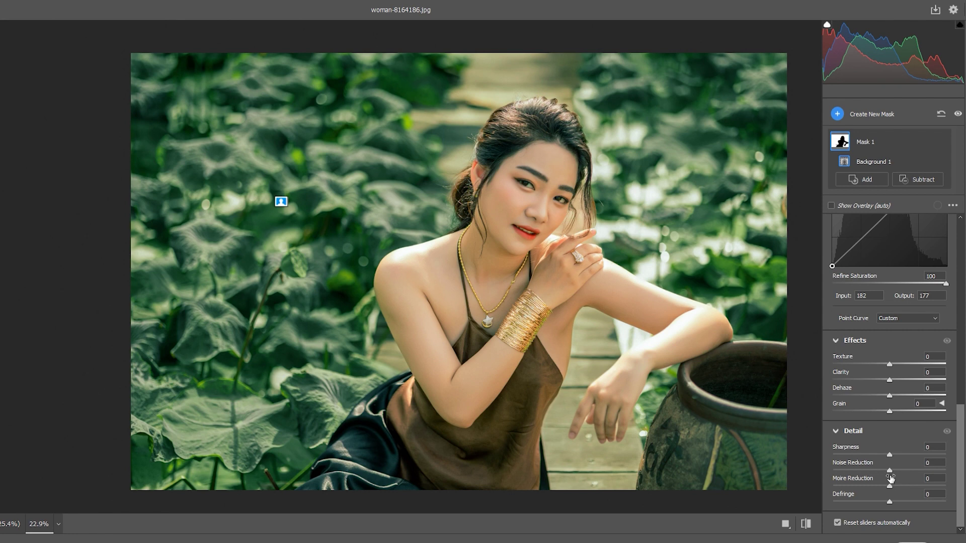
drag(890, 471, 908, 471)
drag(889, 487, 907, 486)
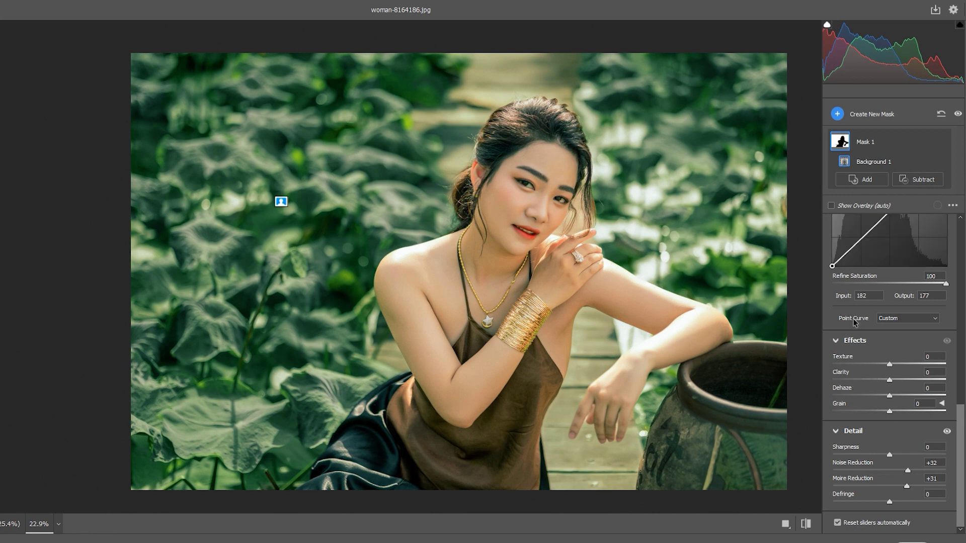
scroll(871, 448, up, 1)
scroll(870, 440, up, 4)
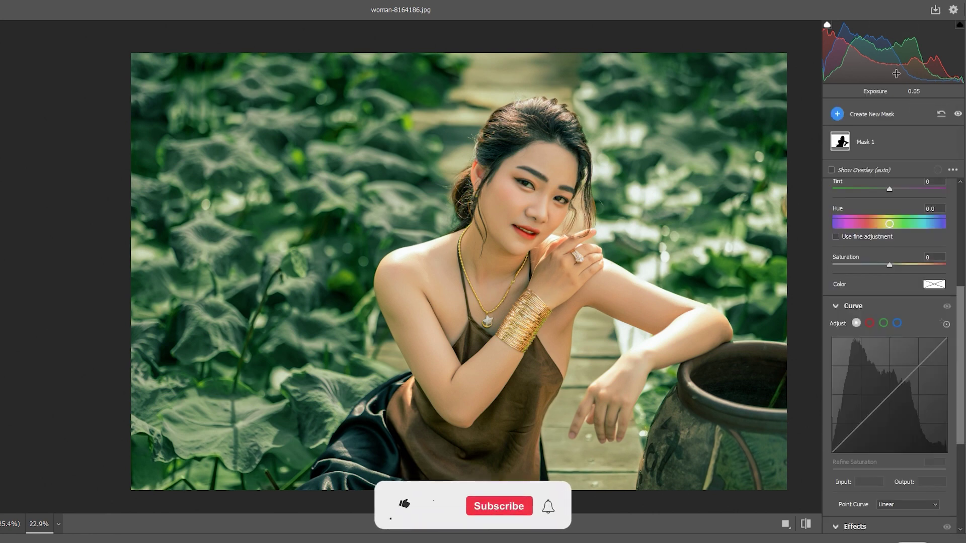
click(858, 120)
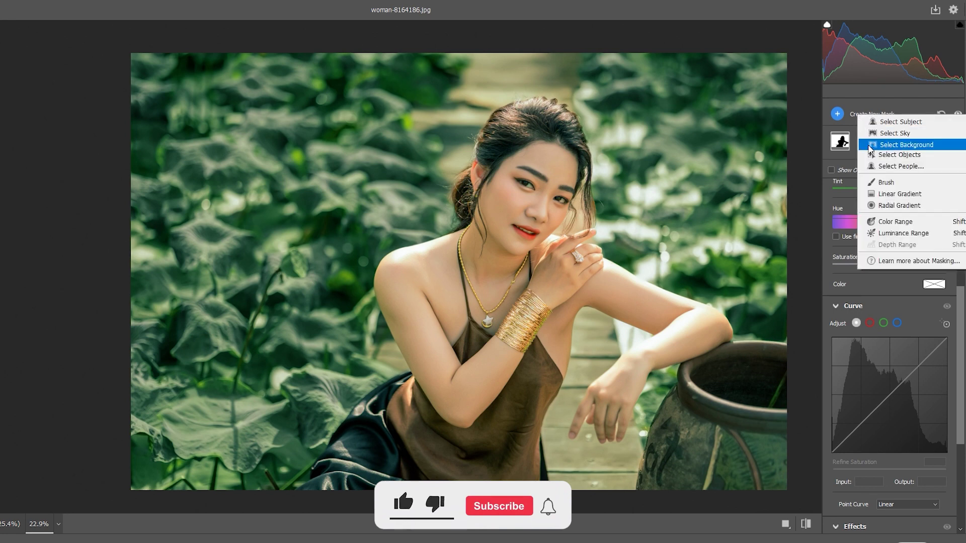
- Add a Subject mask on the woman with Saturation +6 and Texture +18, then return to Edit
click(889, 123)
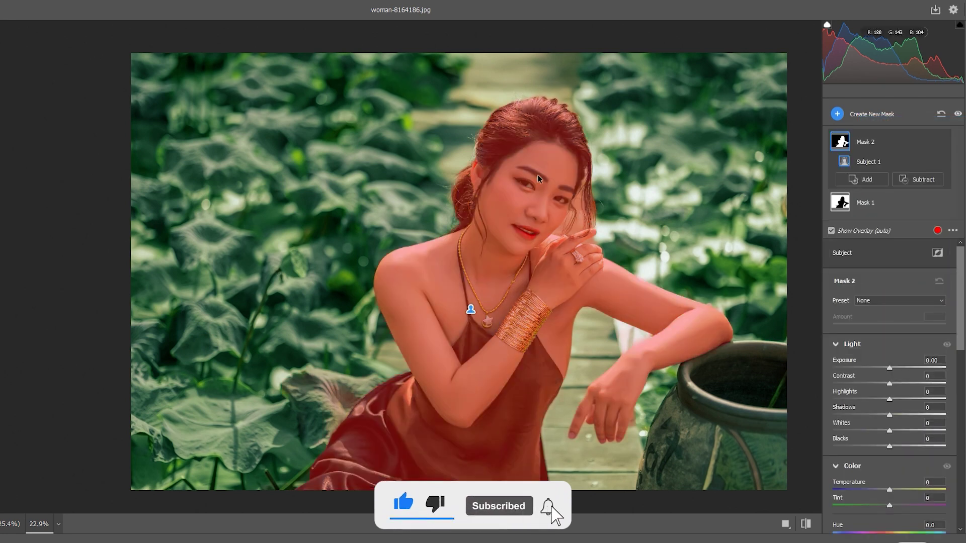
scroll(889, 358, down, 2)
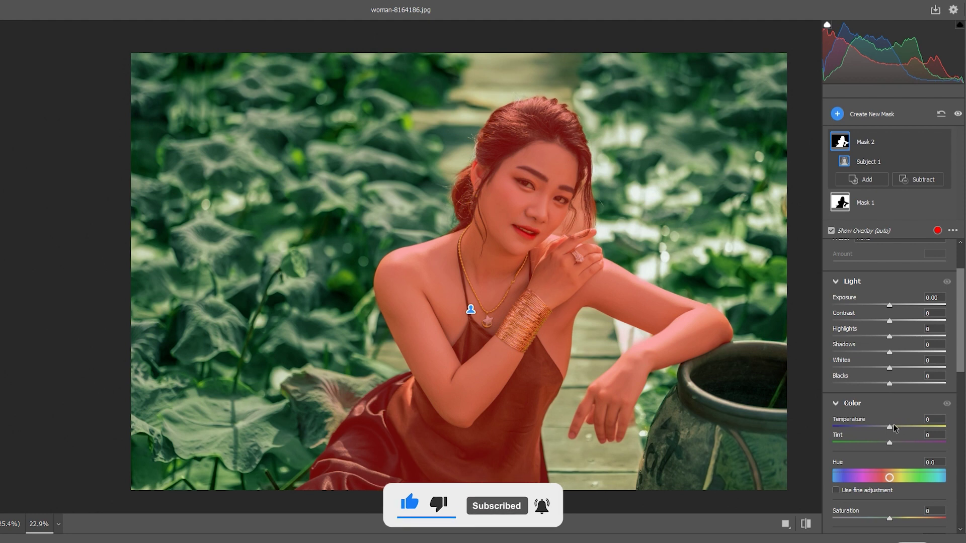
drag(890, 427, 886, 428)
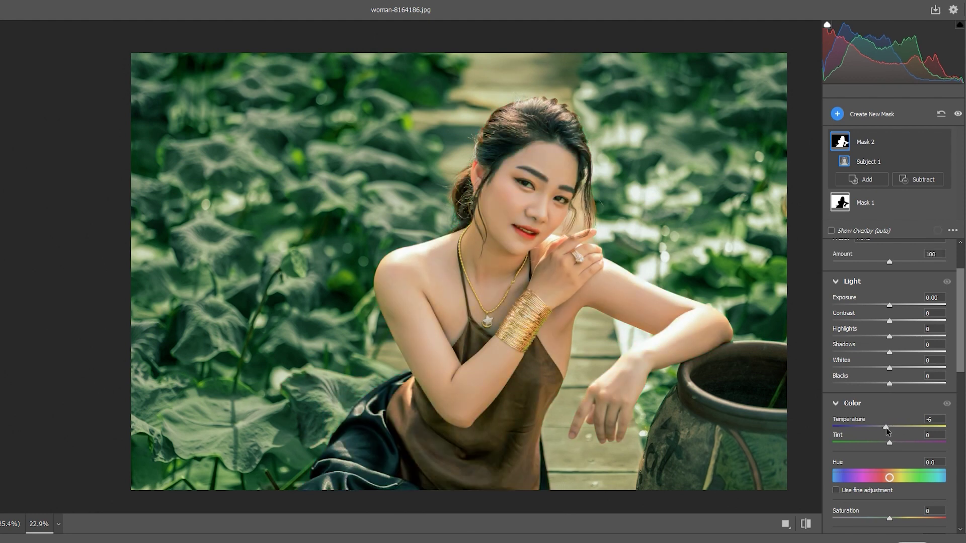
scroll(886, 430, down, 4)
click(890, 393)
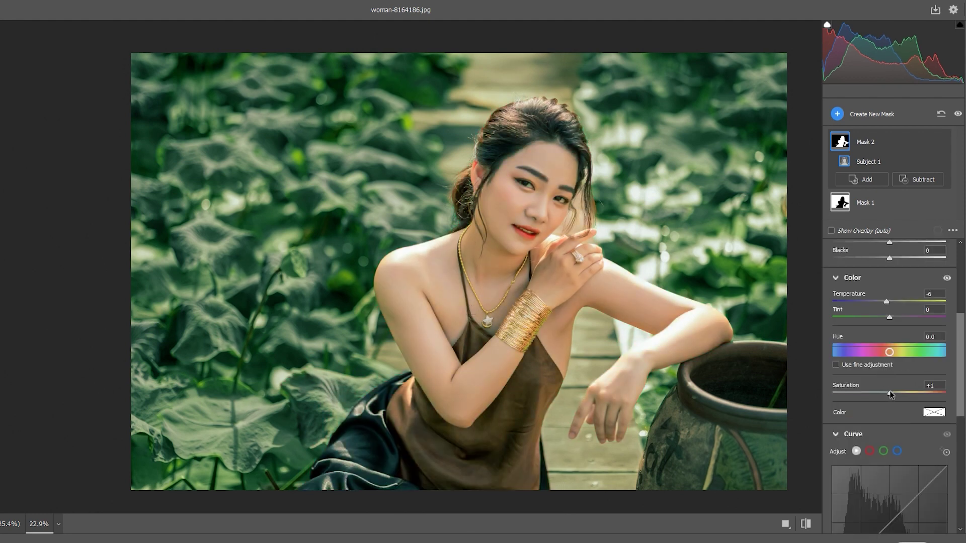
scroll(894, 386, up, 2)
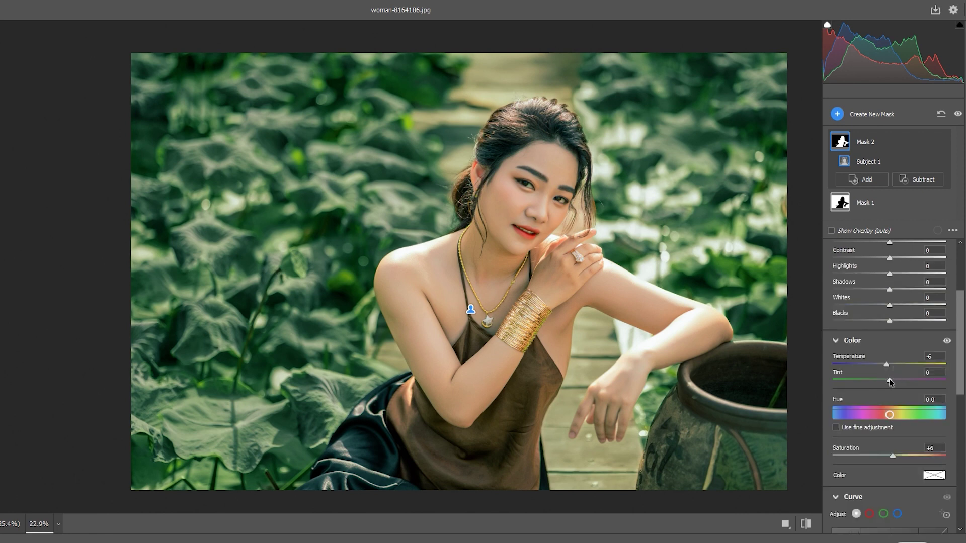
scroll(890, 381, down, 2)
scroll(887, 368, down, 4)
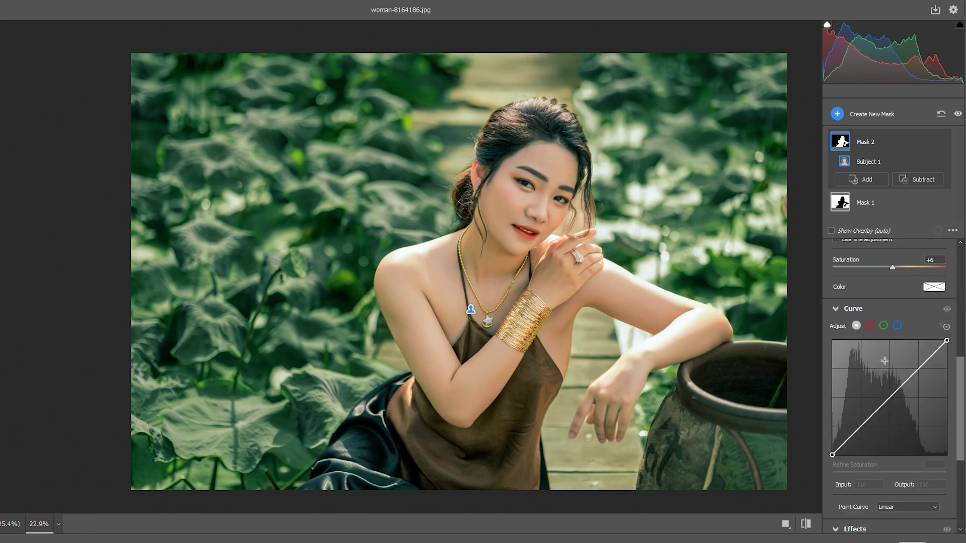
scroll(895, 373, down, 4)
scroll(887, 341, down, 2)
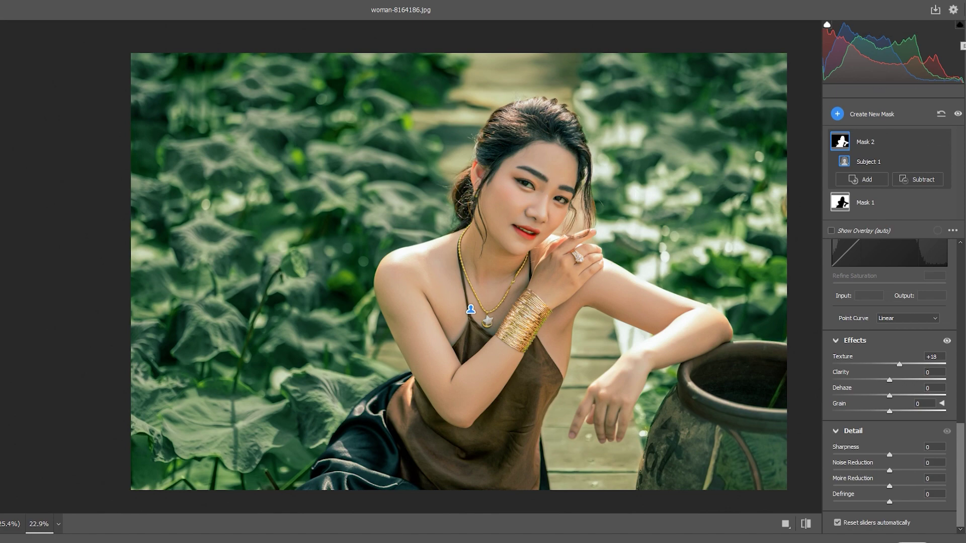
key(e)
mouse_move(535, 182)
mouse_down()
mouse_move(628, 205)
mouse_move(540, 190)
mouse_up()
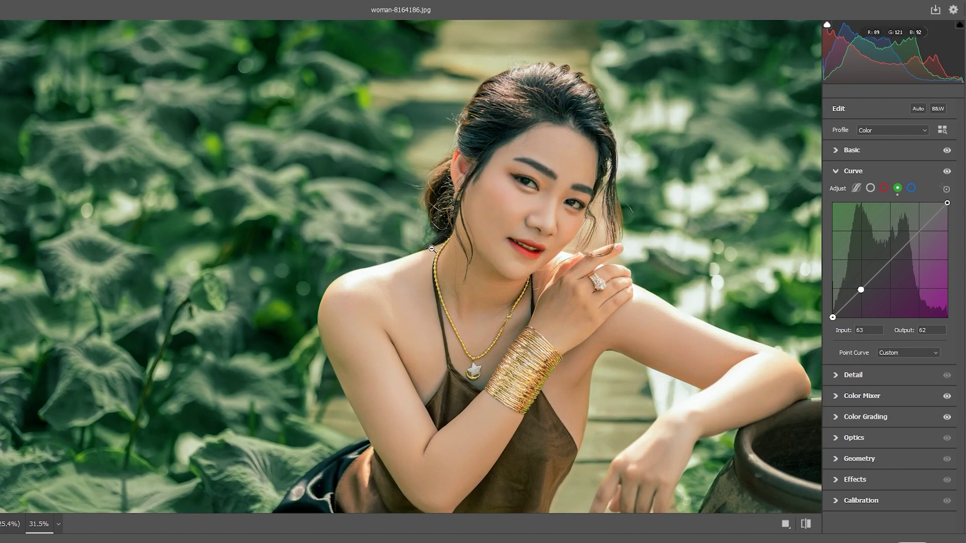
- In Effects, set Vignetting to -42 and Grain to 38
alt+click(422, 250)
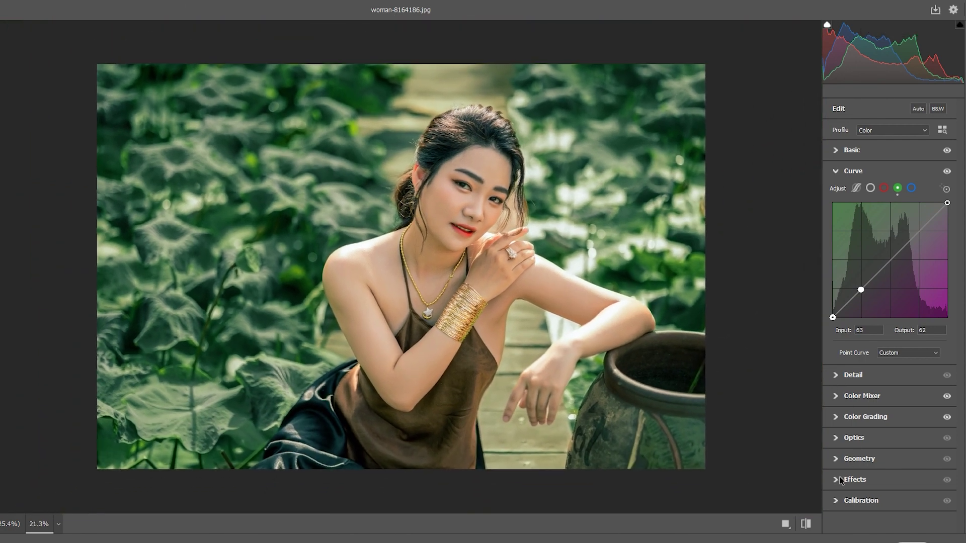
click(839, 479)
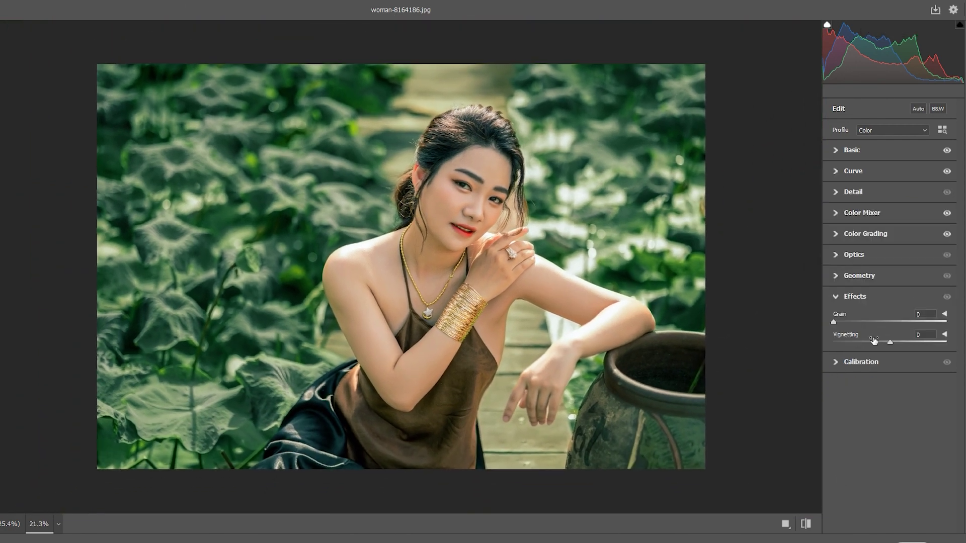
mouse_move(889, 343)
mouse_down()
mouse_move(866, 343)
mouse_move(877, 322)
mouse_up()
scroll(544, 210, up, 5)
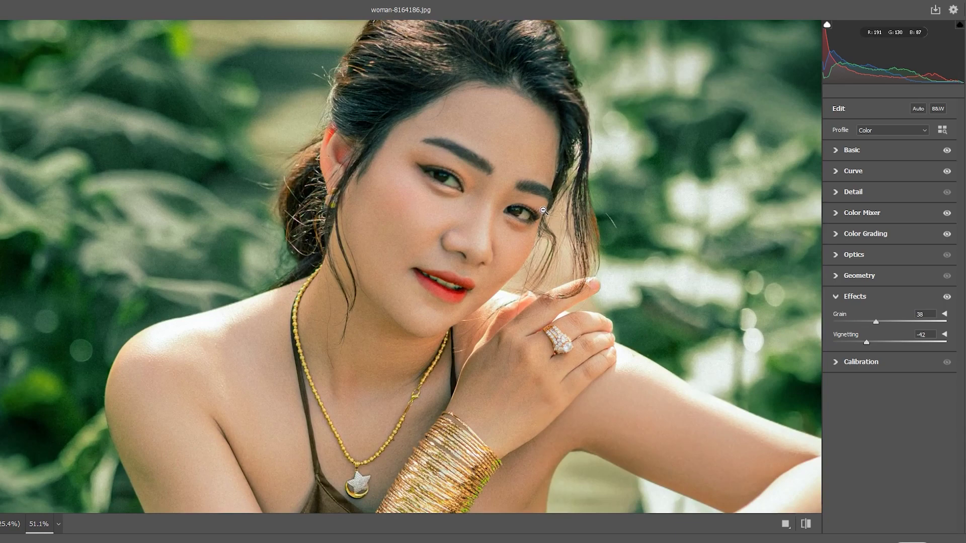
scroll(534, 221, down, 3)
scroll(534, 221, down, 1)
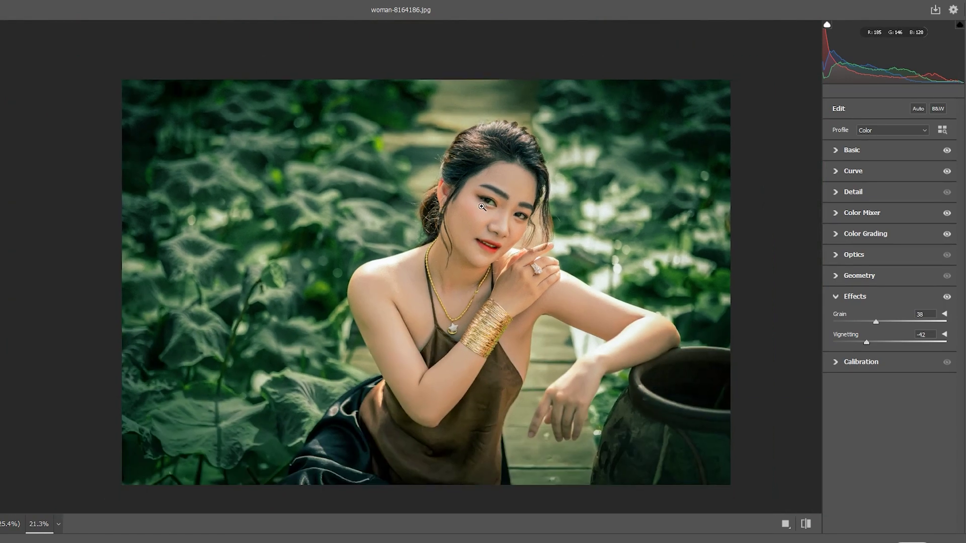
scroll(534, 221, down, 1)
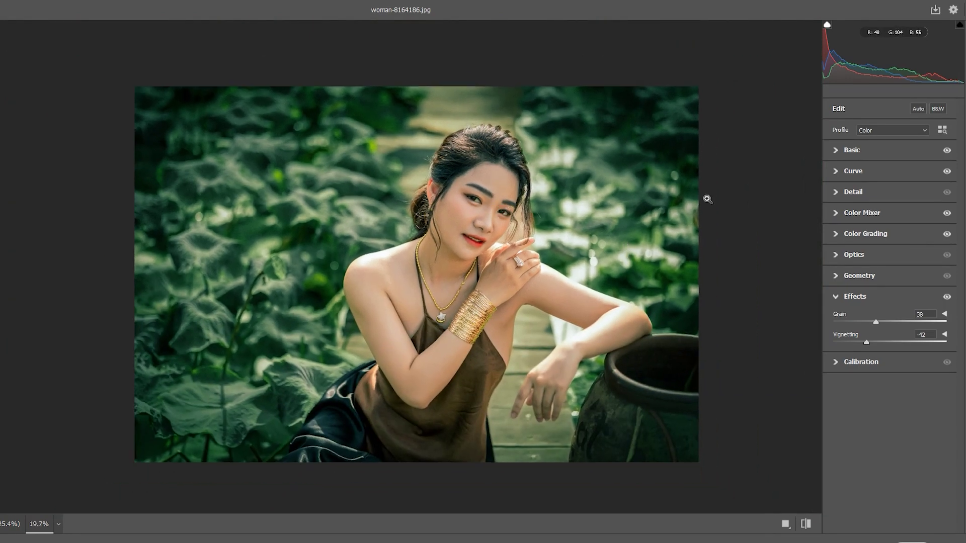
key(shift+w)
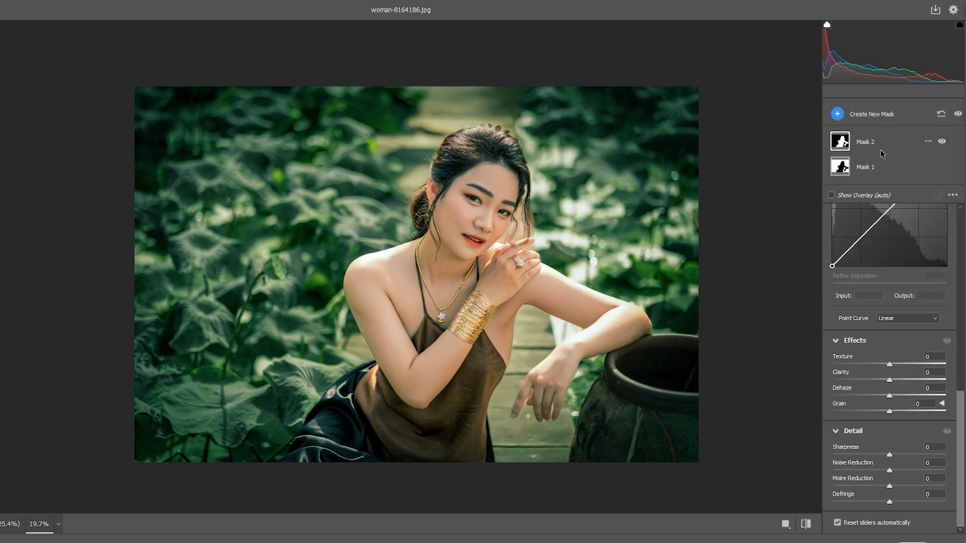
- Add a Radial Gradient mask and draw its ellipse over the leaves
click(880, 114)
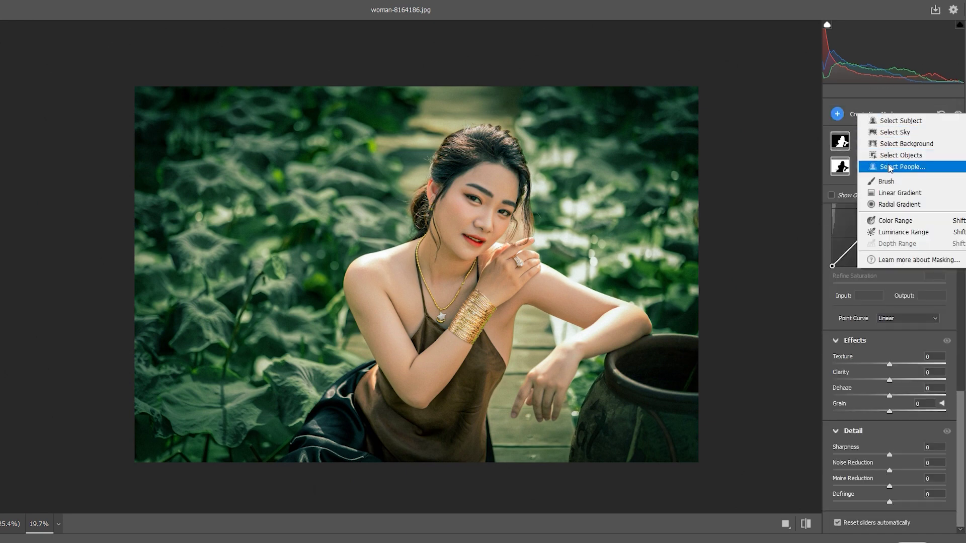
click(893, 207)
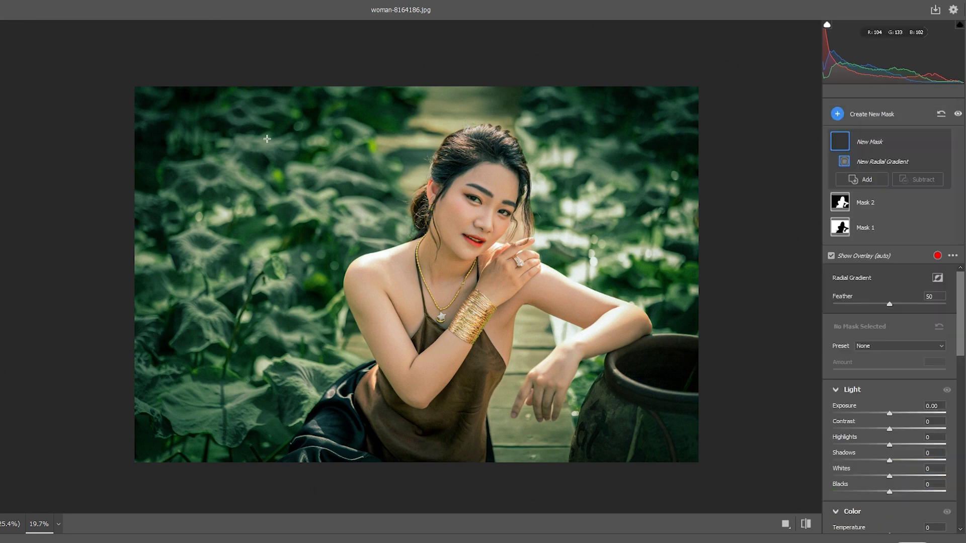
drag(255, 105, 392, 214)
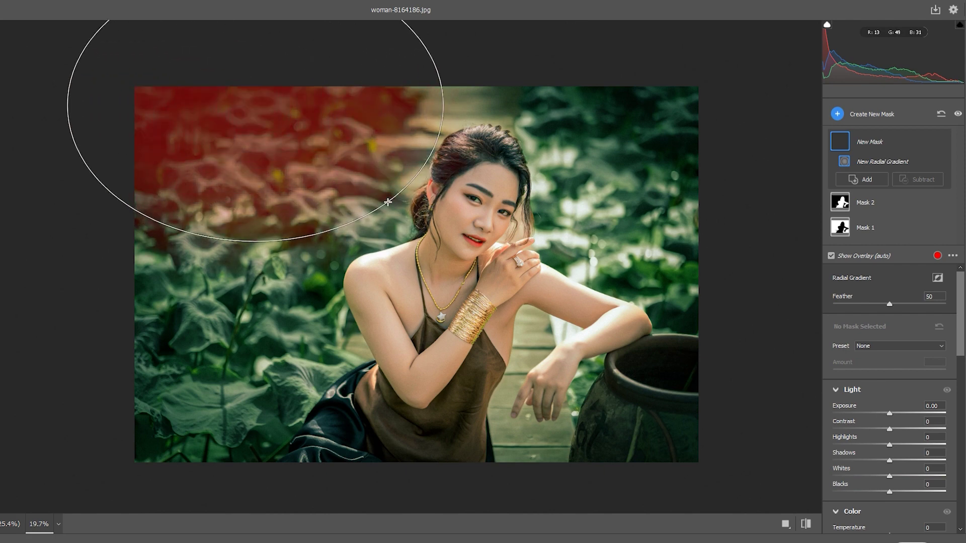
drag(391, 213, 378, 217)
drag(255, 105, 259, 181)
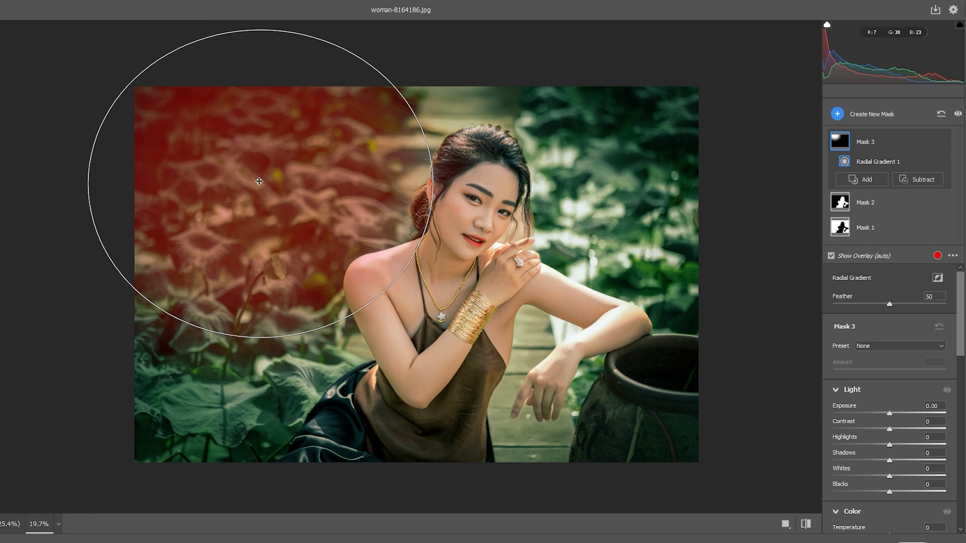
- Warm the radial mask to Temperature +20 and reshape the ellipse wider and rounder
drag(890, 416, 904, 409)
scroll(887, 392, down, 3)
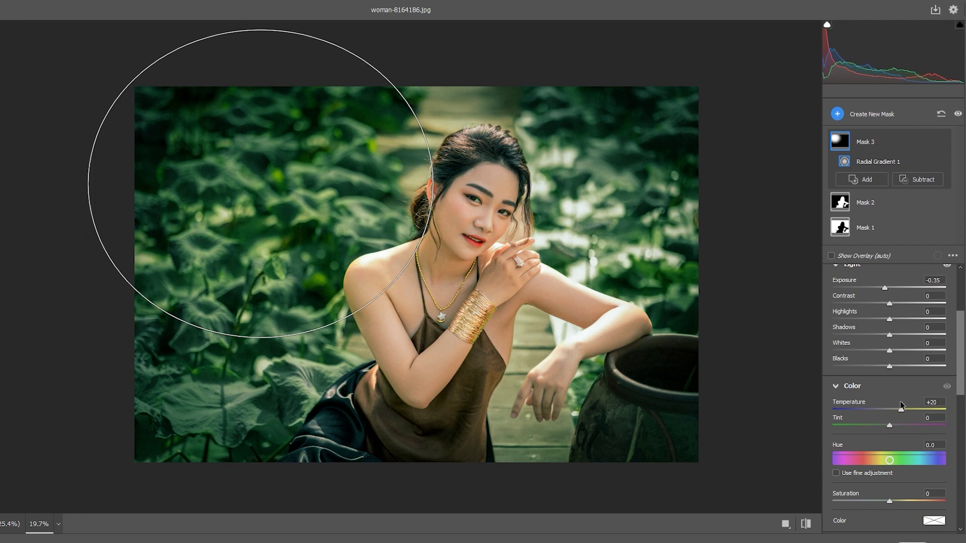
drag(87, 185, 64, 185)
key(ctrl+plus)
key(ctrl+minus)
key(ctrl+minus)
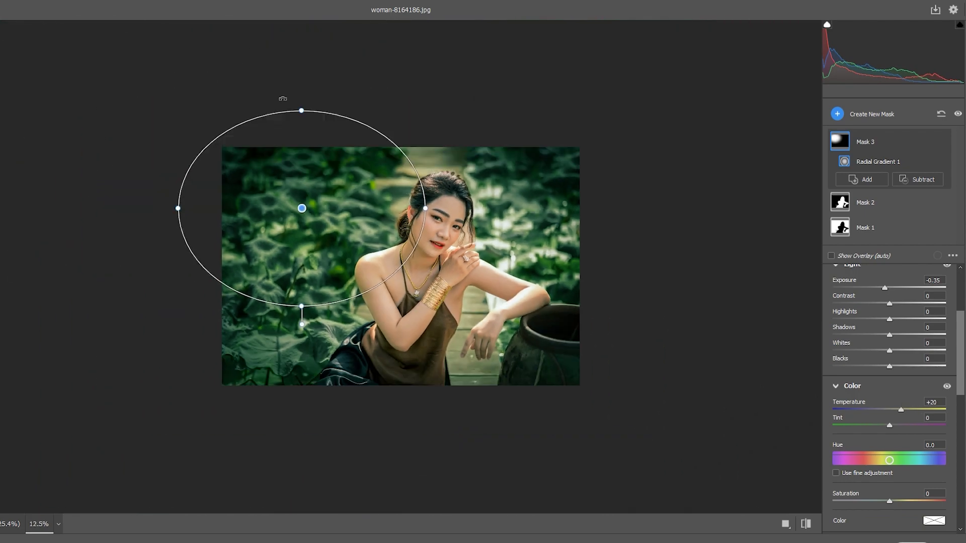
drag(299, 110, 302, 87)
key(ctrl+plus)
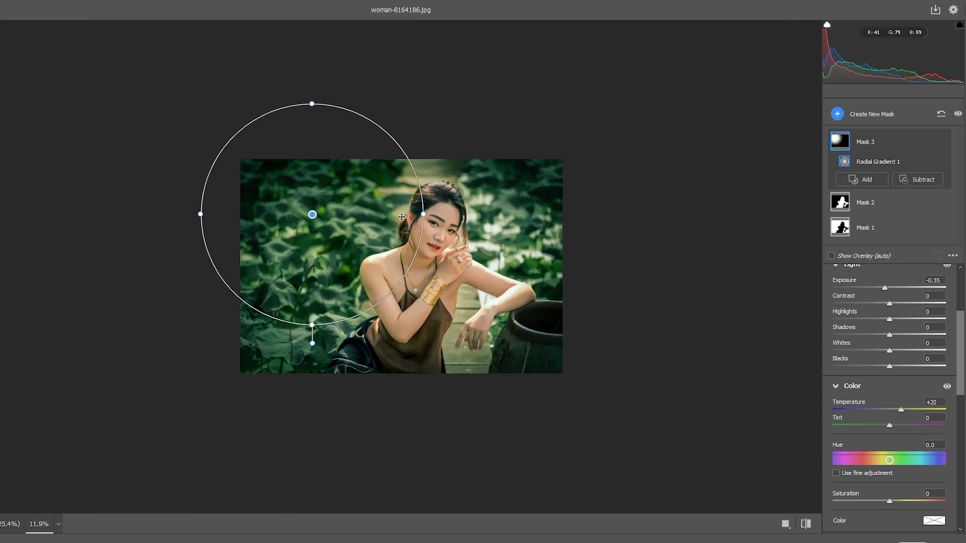
scroll(402, 227, up, 1)
drag(346, 223, 332, 213)
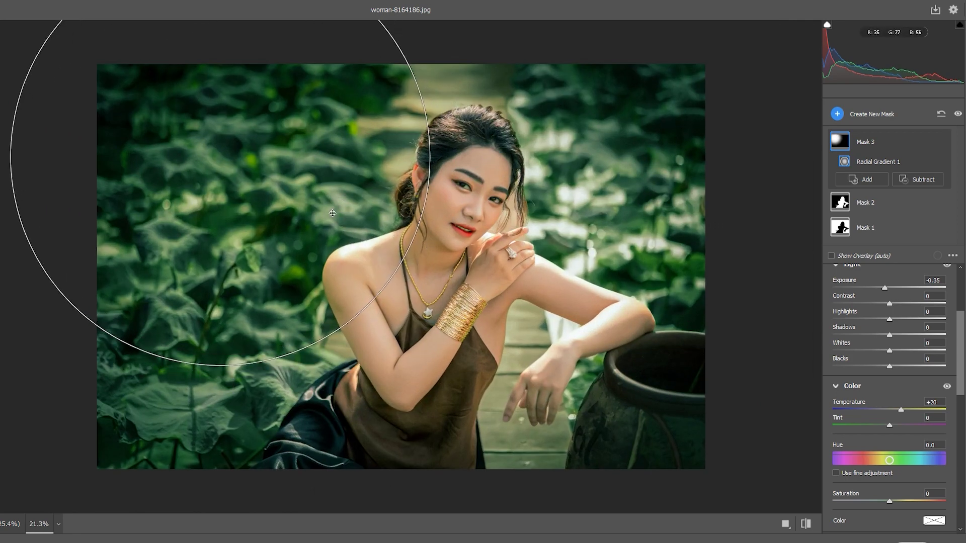
- Move the radial mask onto the right-side foliage and resize it to fit
drag(333, 213, 795, 240)
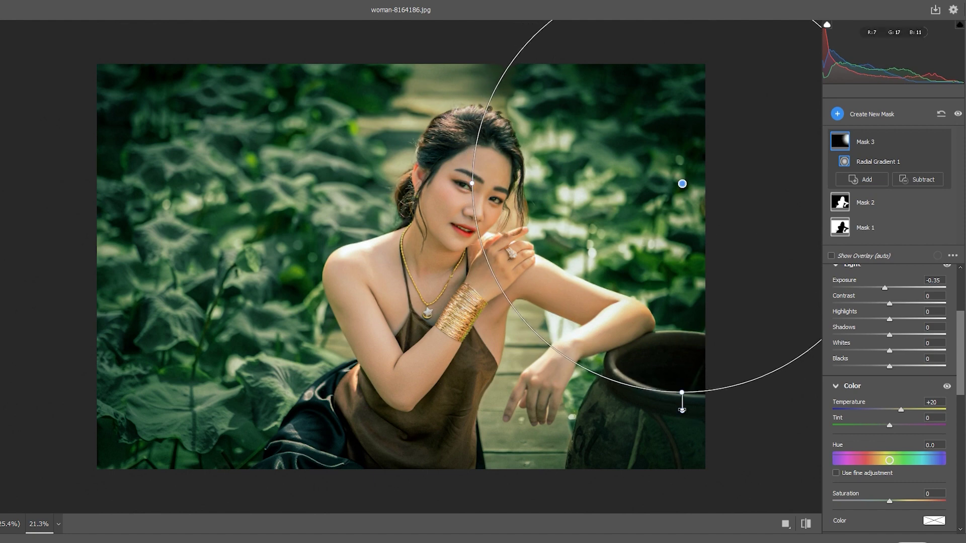
drag(681, 390, 680, 371)
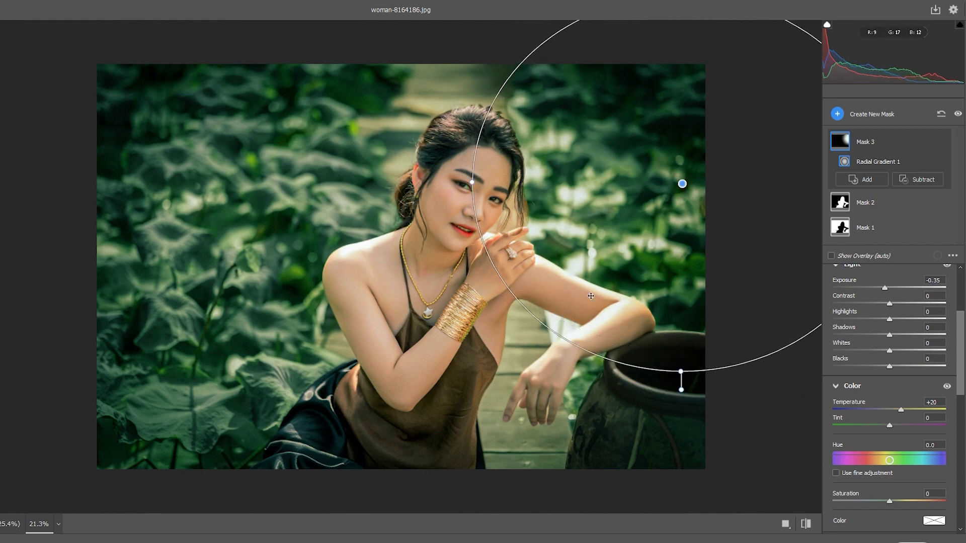
drag(470, 181, 538, 181)
drag(630, 147, 619, 132)
drag(629, 176, 627, 177)
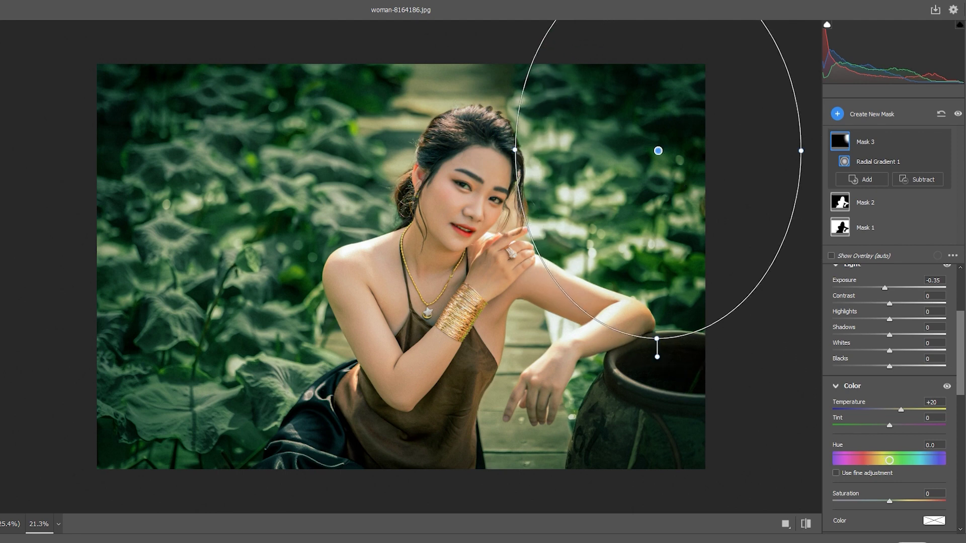
- Brighten the mask with Exposure +0.70, leave Masking, and apply the Camera Raw edits
drag(887, 291, 902, 289)
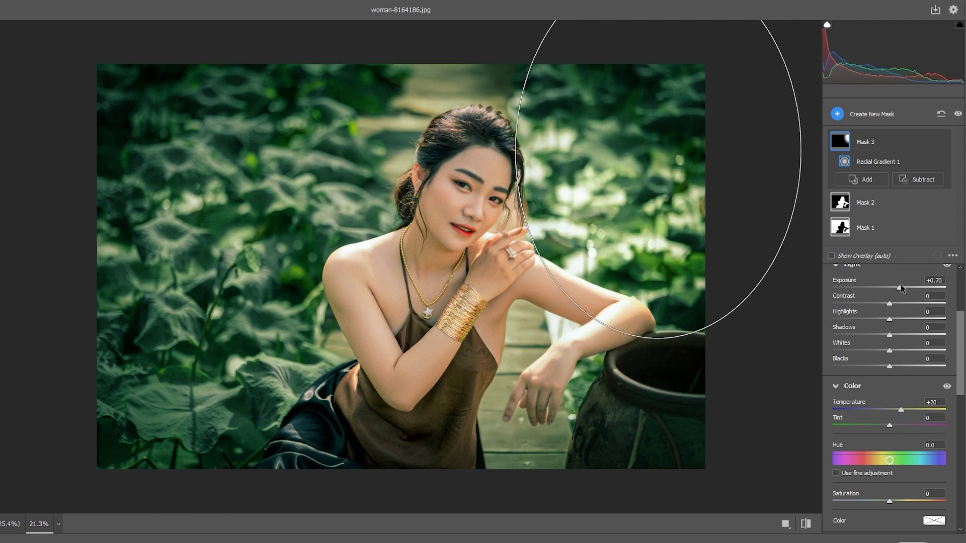
scroll(901, 292, down, 3)
scroll(897, 328, down, 3)
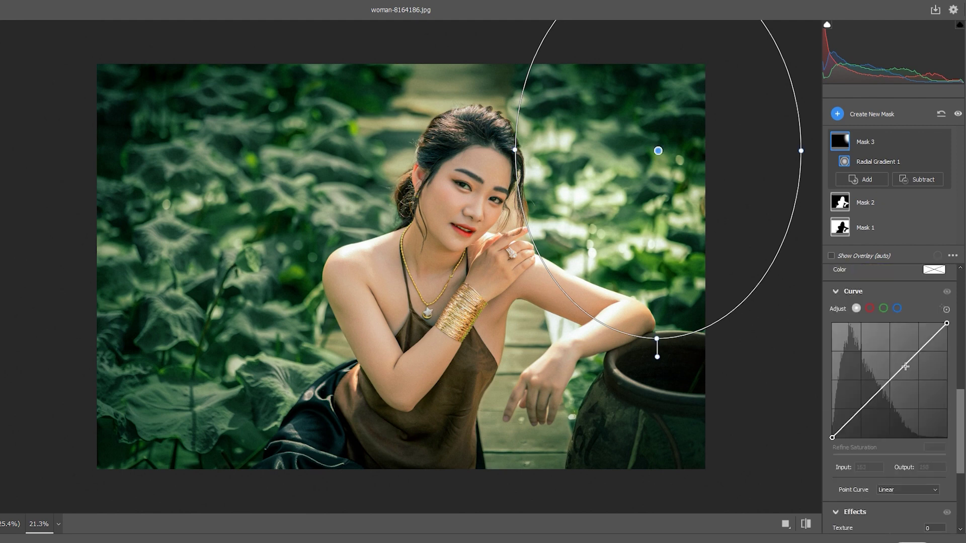
key(e)
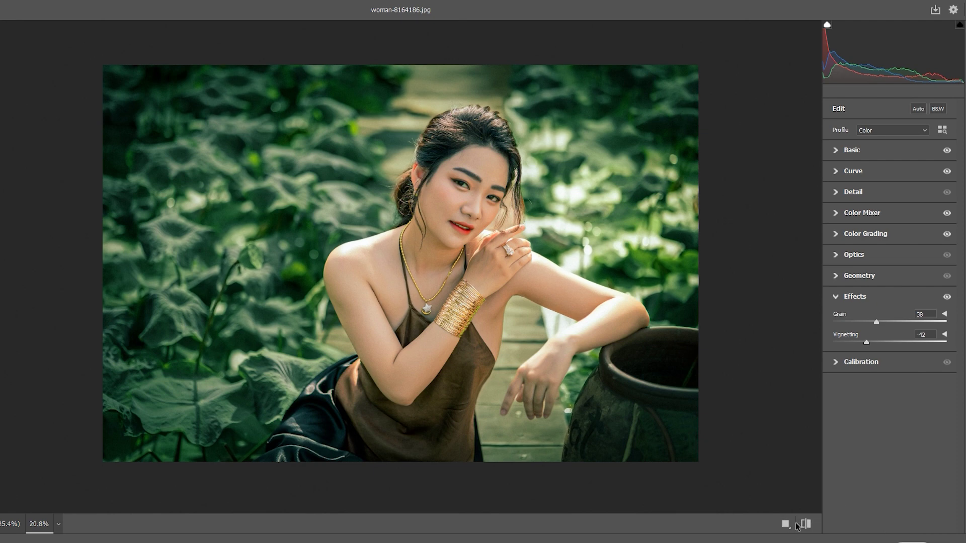
click(914, 533)
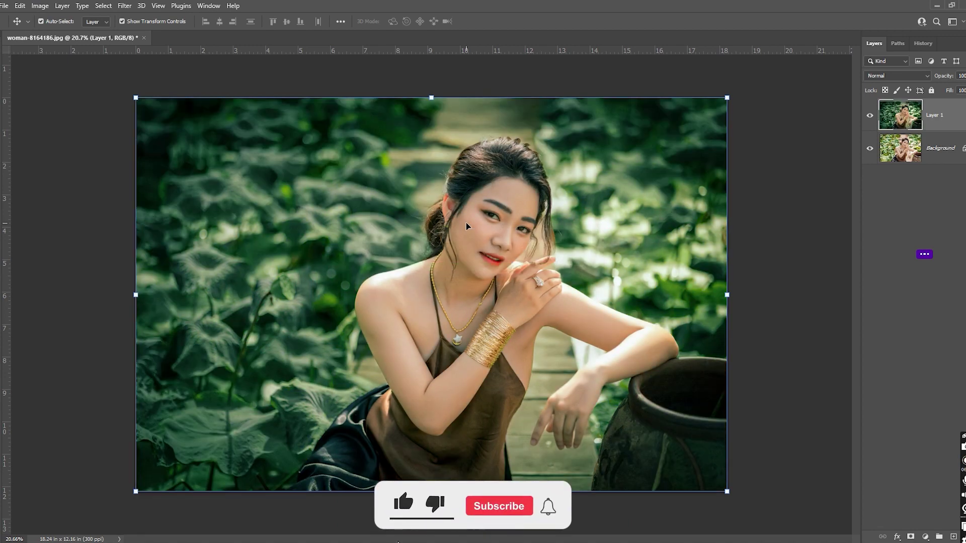
- Toggle Layer 1's visibility to compare the grade with the original, leaving it hidden
click(870, 117)
click(870, 116)
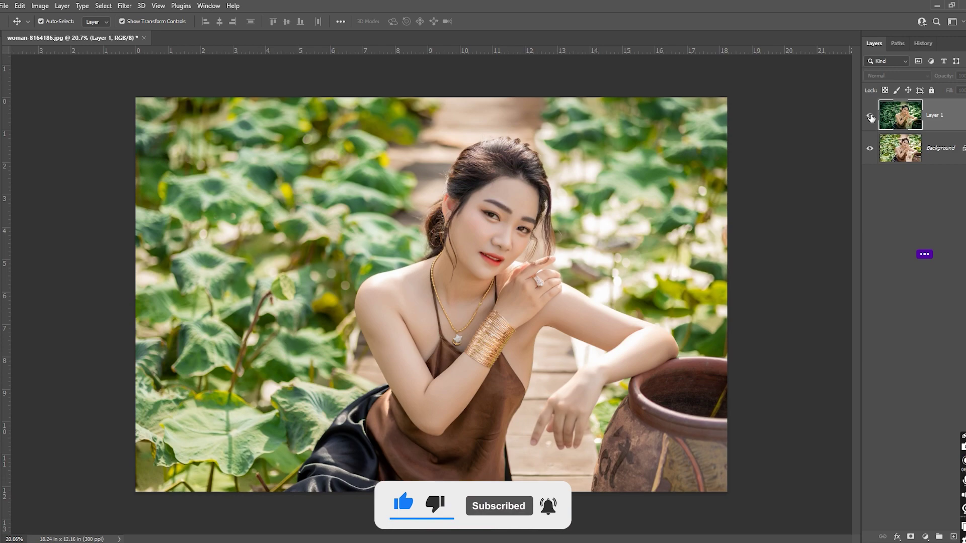